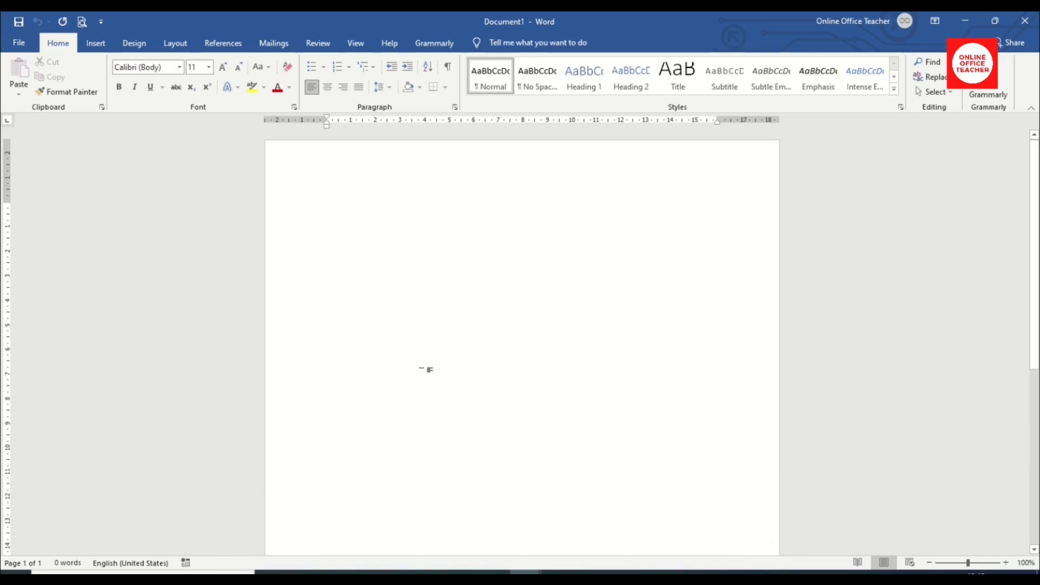
Switch the page to landscape orientation and set centred paragraph alignment.
click(171, 43)
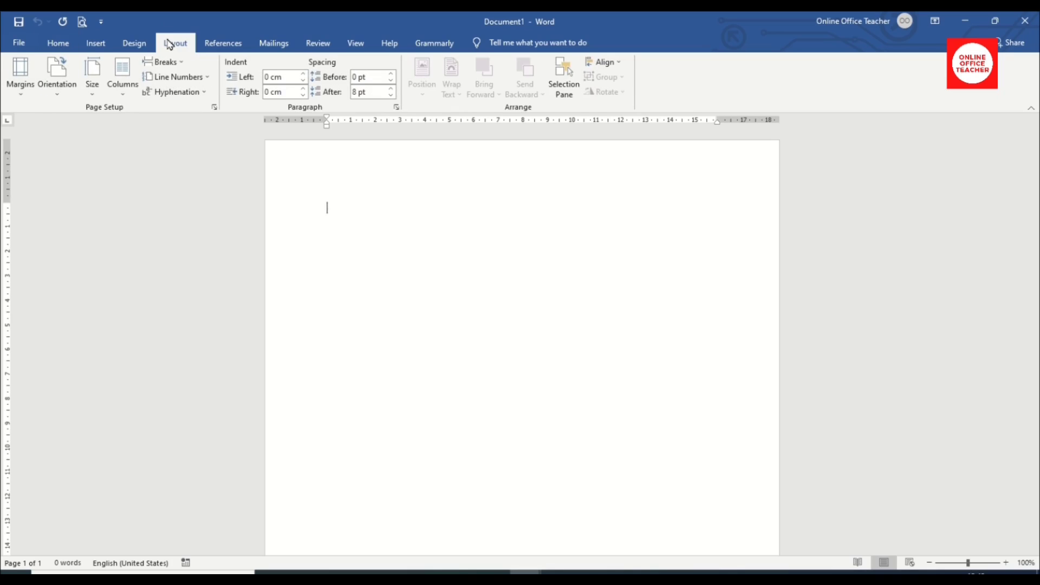
click(58, 76)
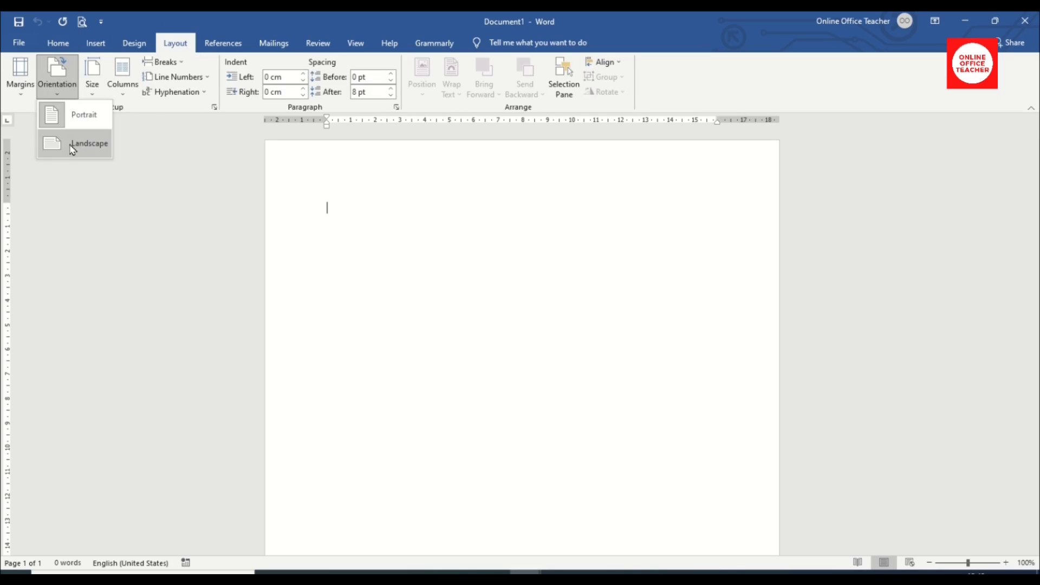
click(73, 144)
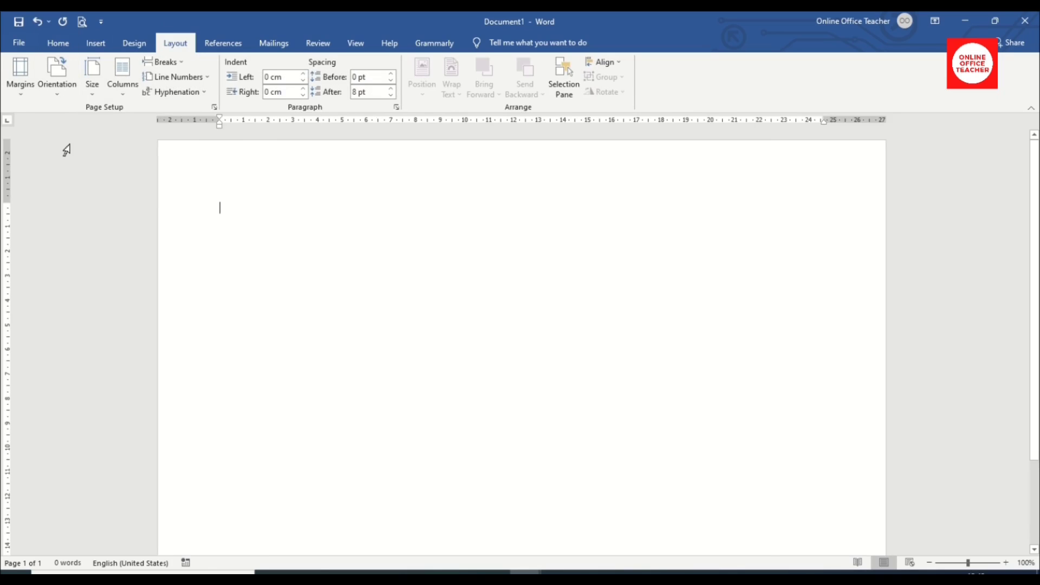
click(54, 48)
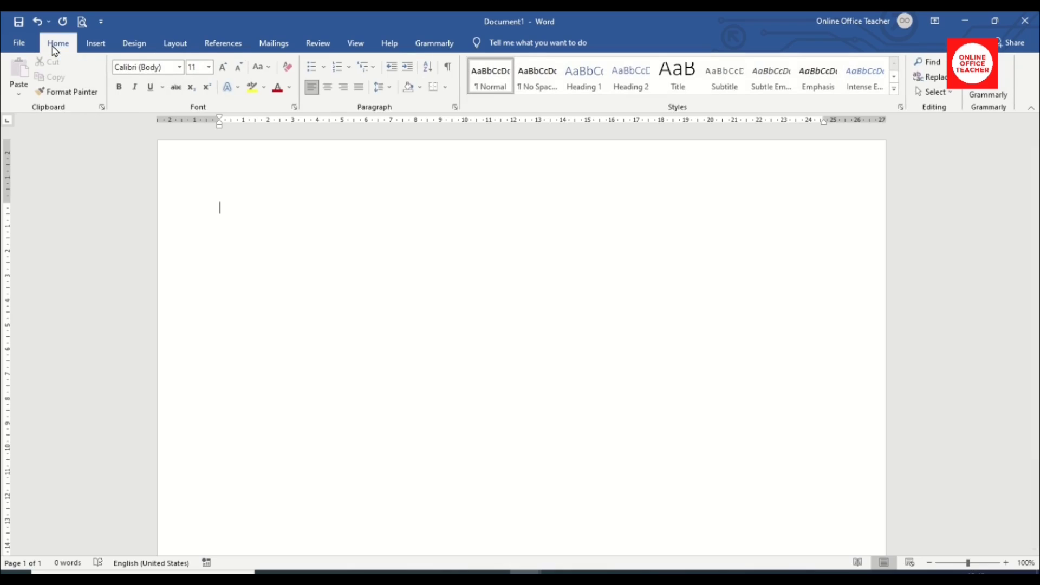
click(328, 87)
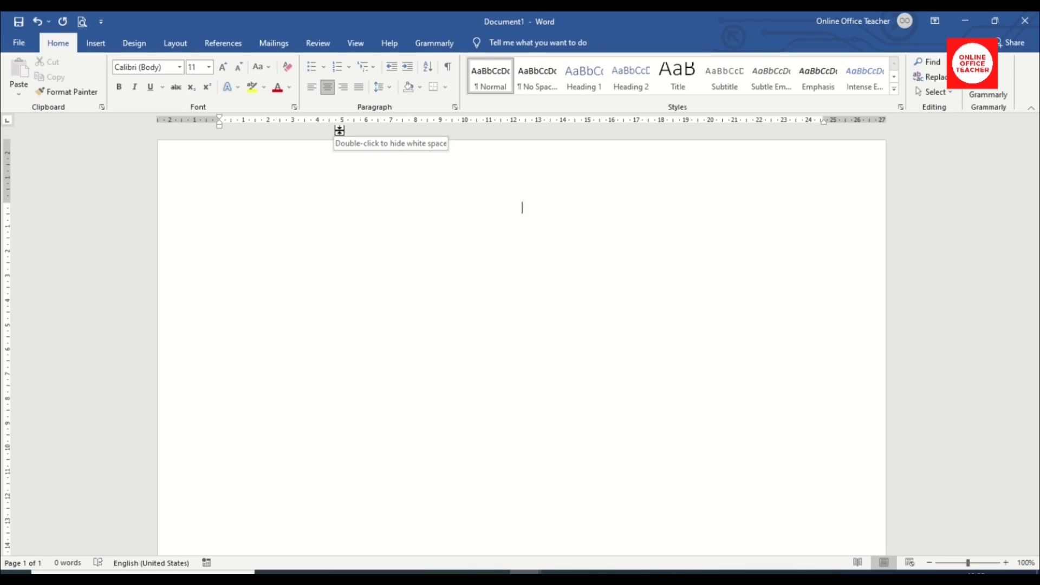
Type 'Certificate of Achievement This is to certify that', the recipient's name, and paste the award sentence.
text(Certificate of Achievement )
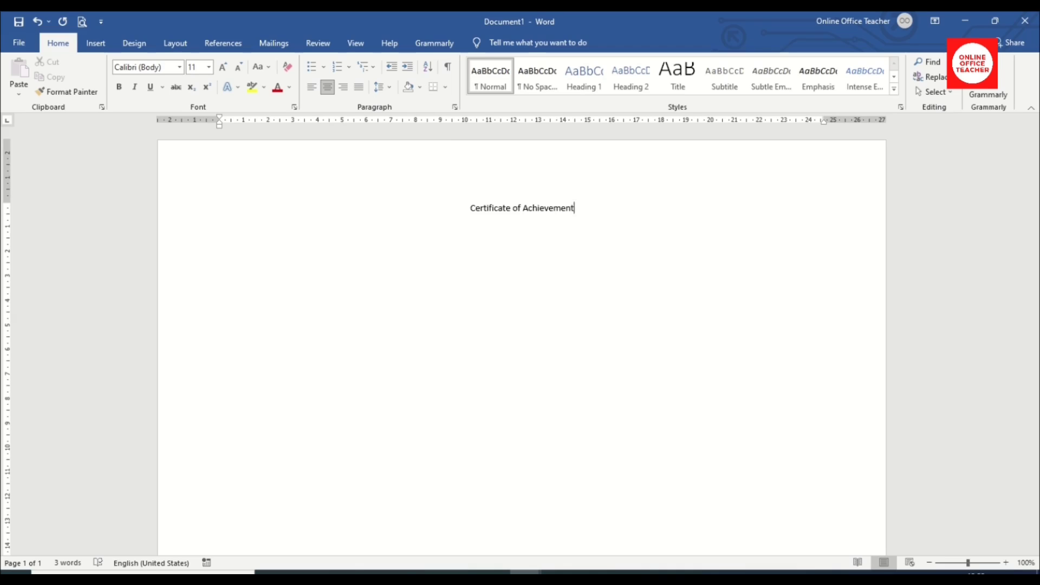
text(This is to certify that)
key(Return)
key(Return)
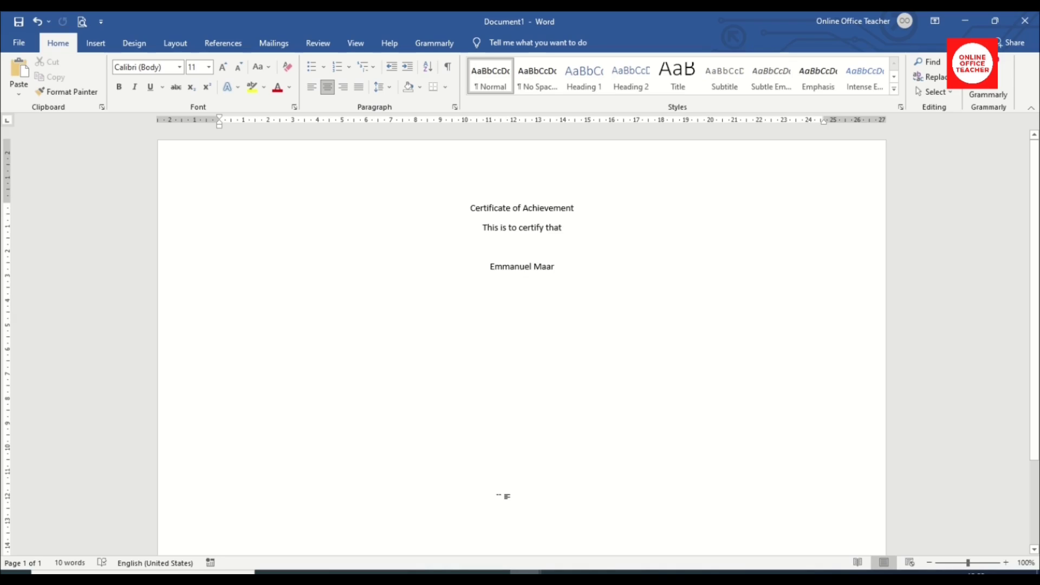
key(Return)
text(Has been awarded this certificate of achievement for meritorious service as a security guard with)
key(Return)
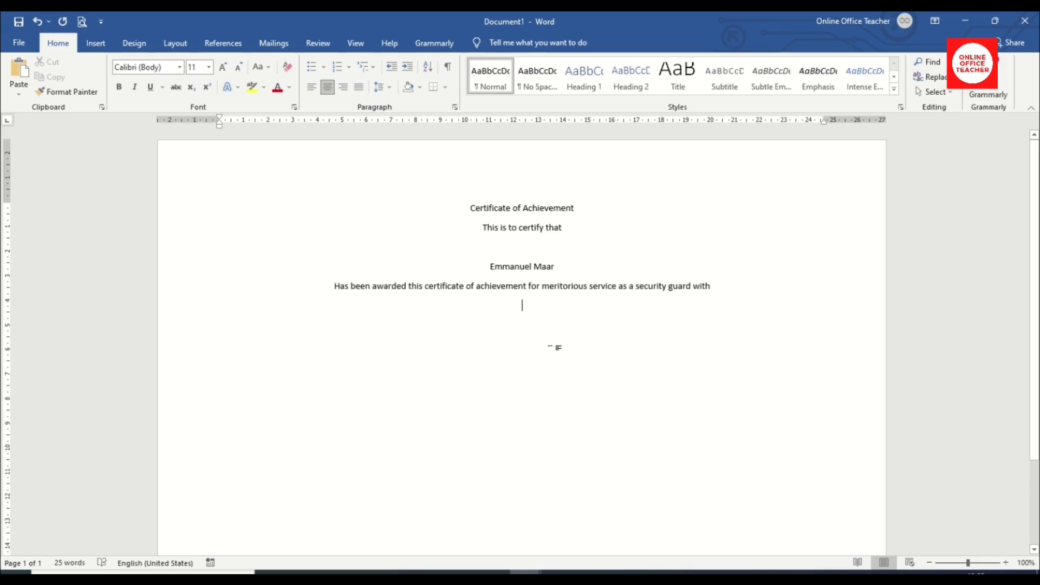
Add 'symbolic Security' and 'From Jan 2020 to Apr 2021' lines, plus a blank line above the title.
key(Return)
text(symbolic Security)
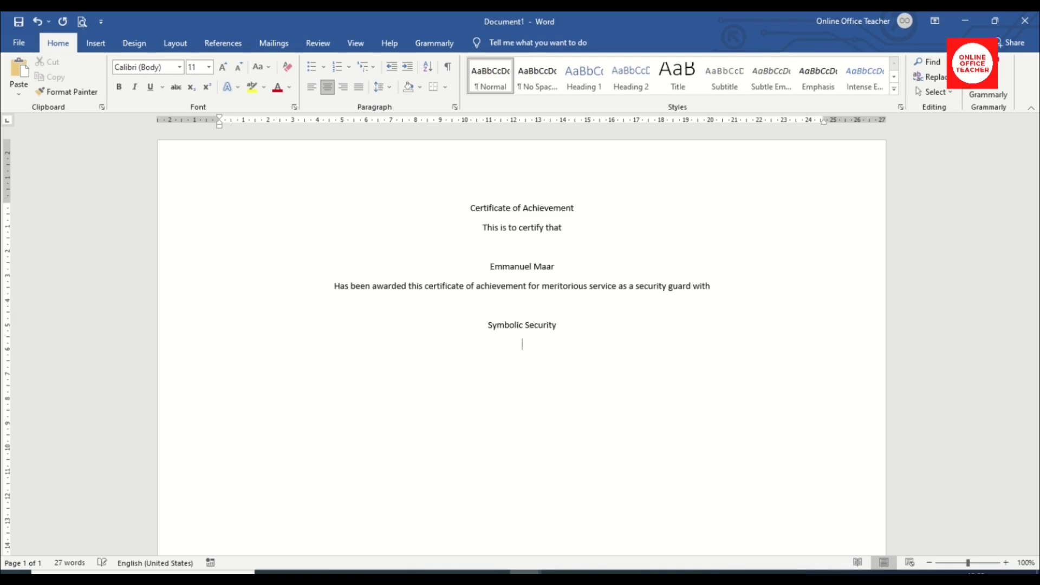
key(Return)
text(From )
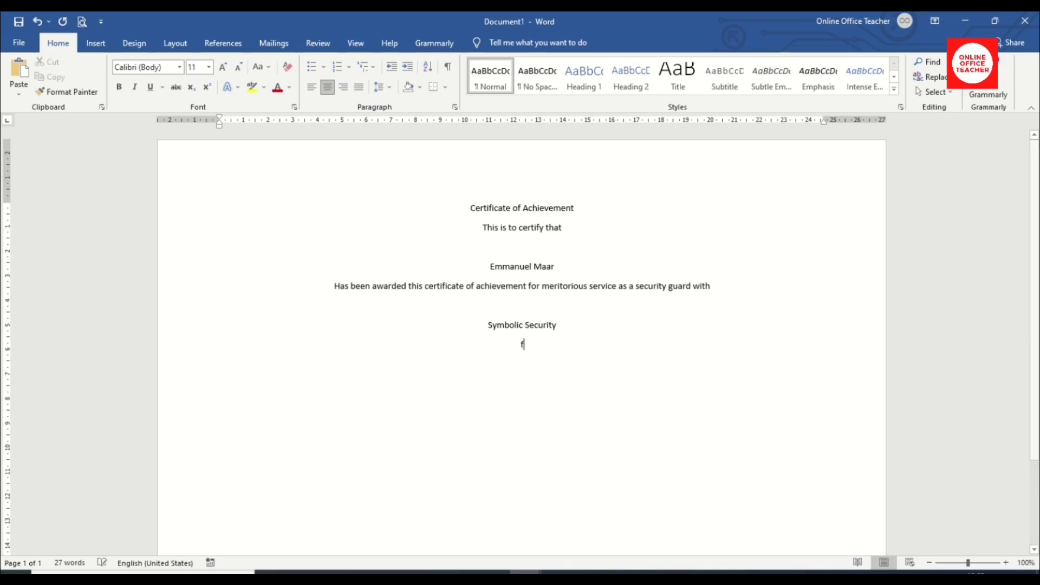
text(Jan 2020)
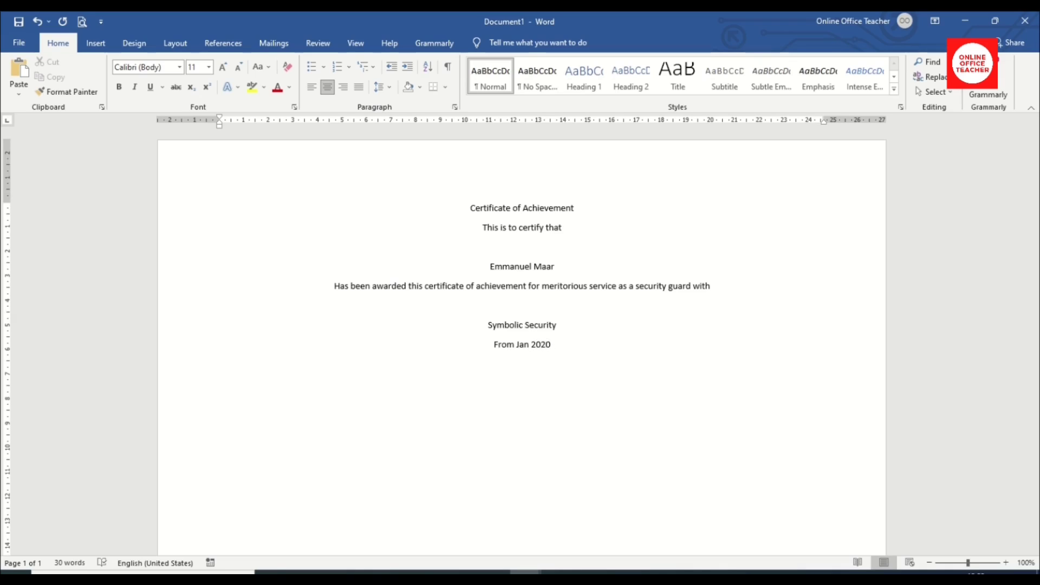
text( to Apr 2021)
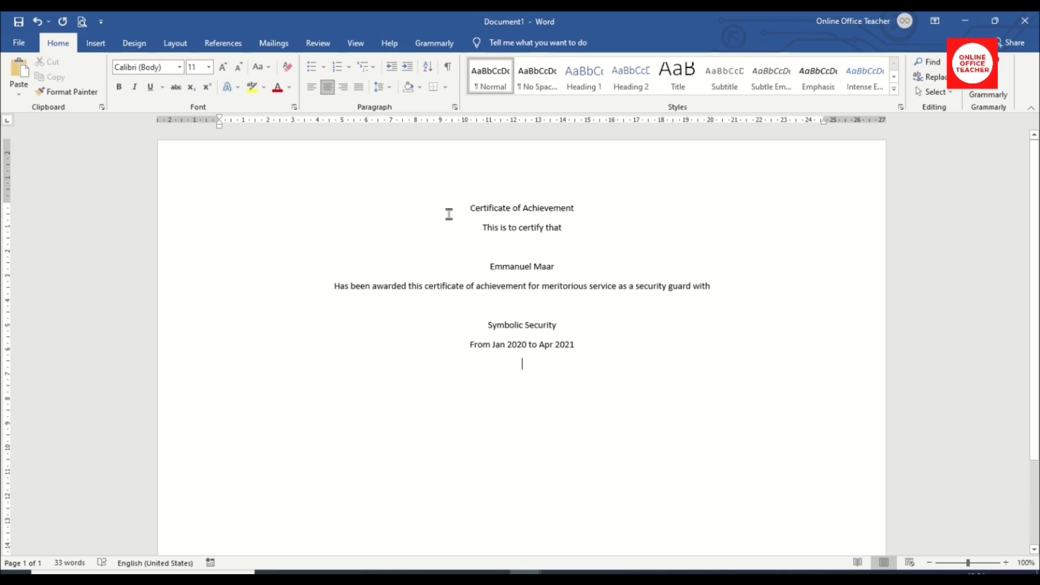
mouse_move(464, 202)
key(Return)
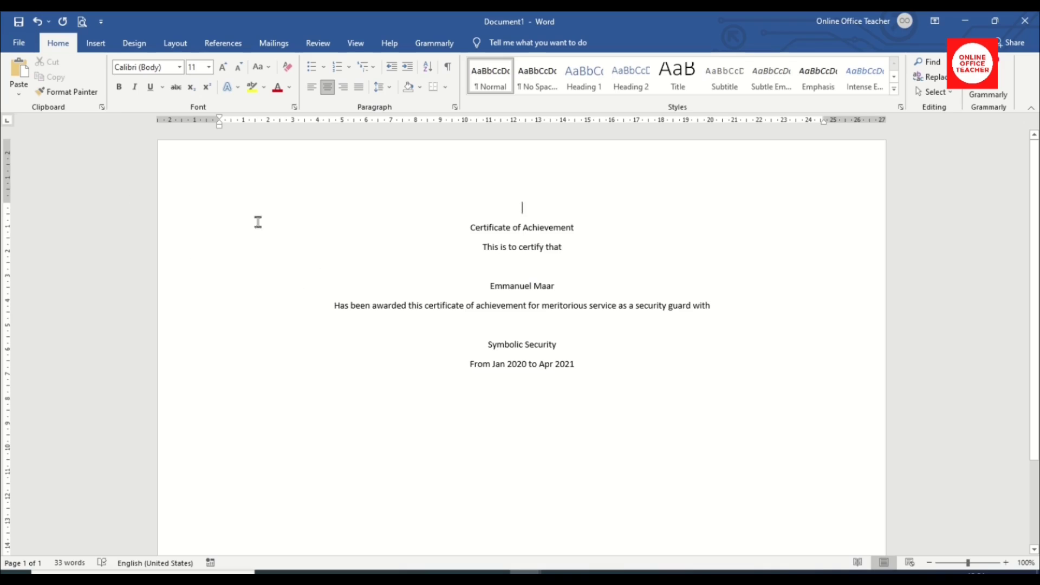
Insert the 'symbolic' logo picture from this device and shrink it to a small emblem.
click(96, 44)
click(133, 76)
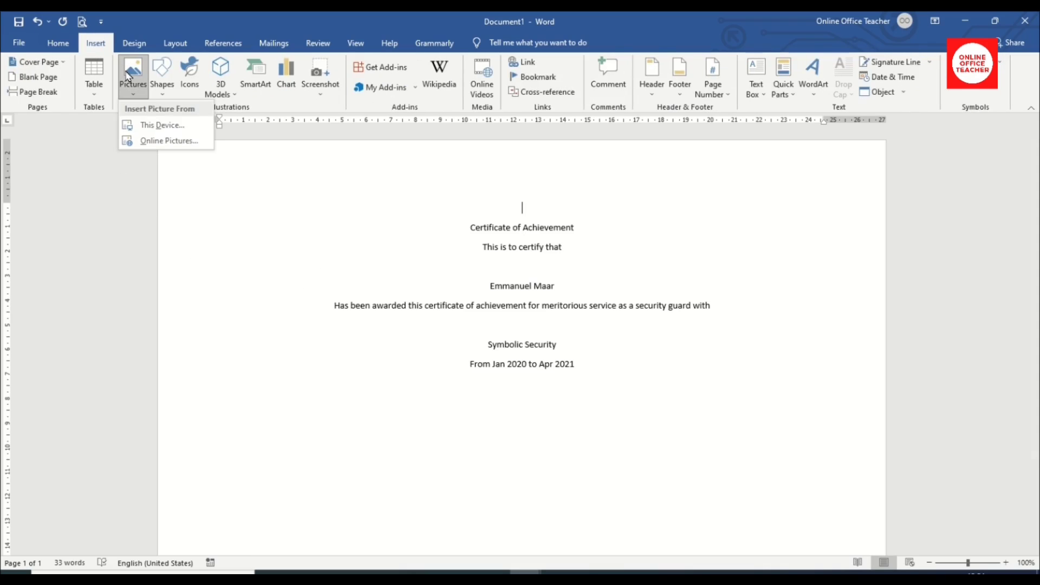
click(162, 125)
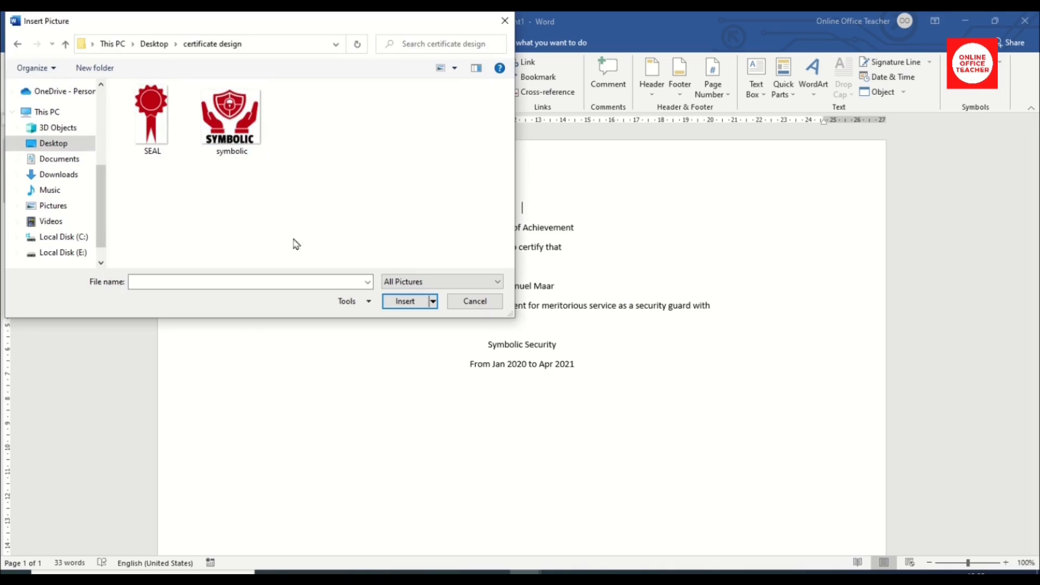
click(232, 115)
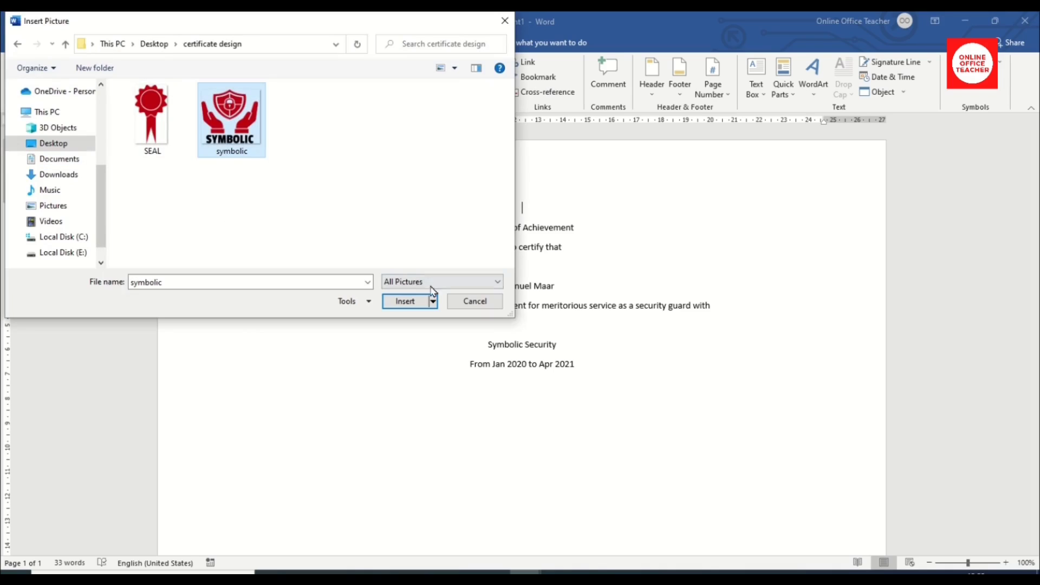
click(406, 301)
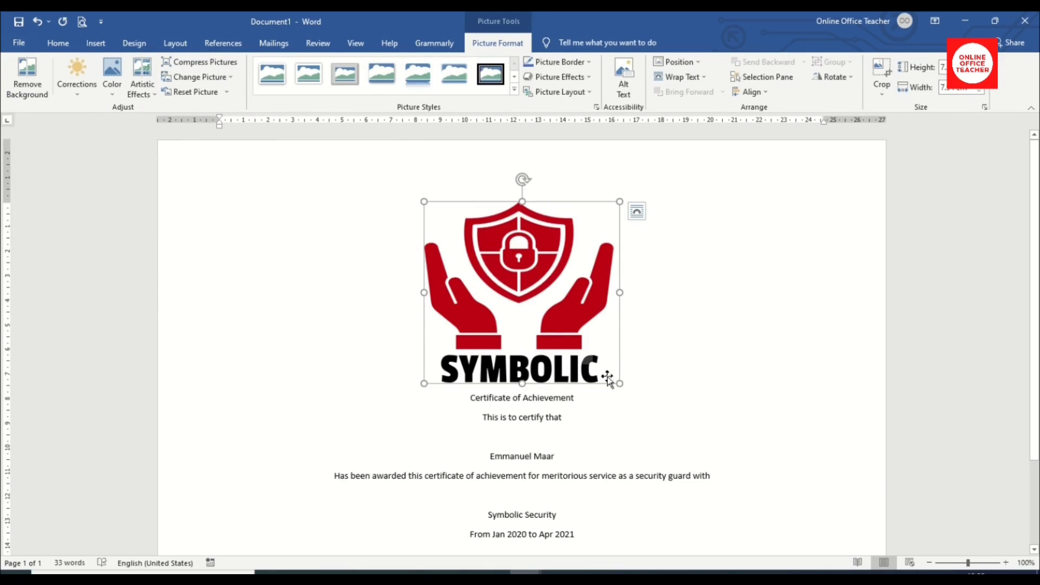
drag(619, 384, 571, 293)
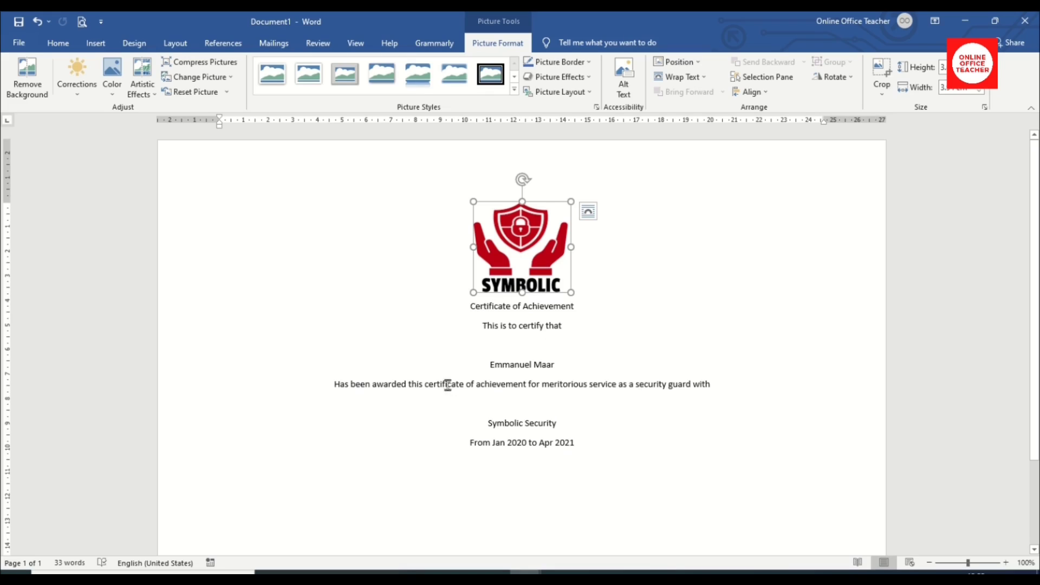
drag(465, 307, 554, 306)
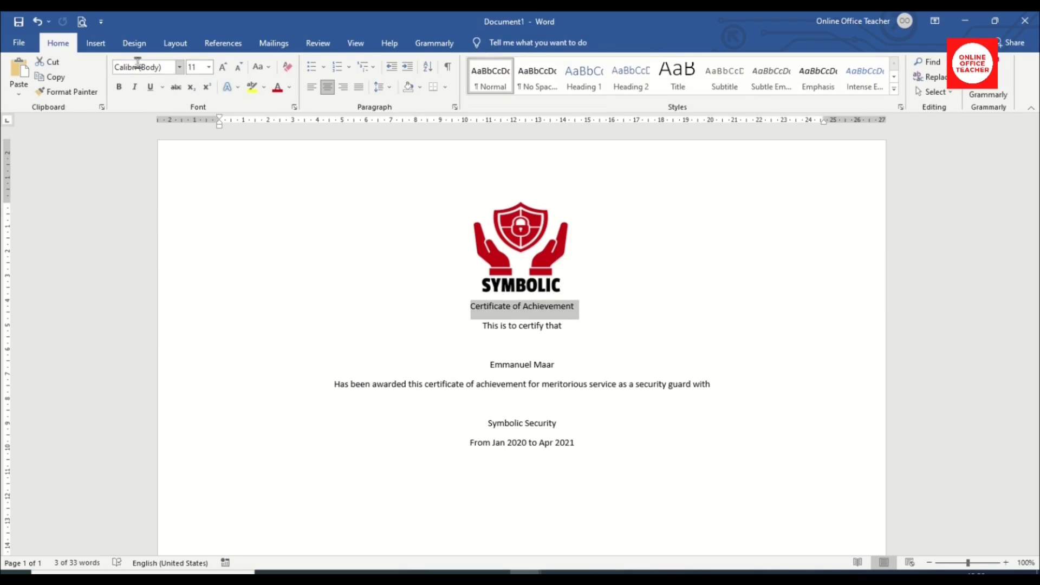
Set the title font to Colonna MT and grow it to 36 pt.
click(179, 67)
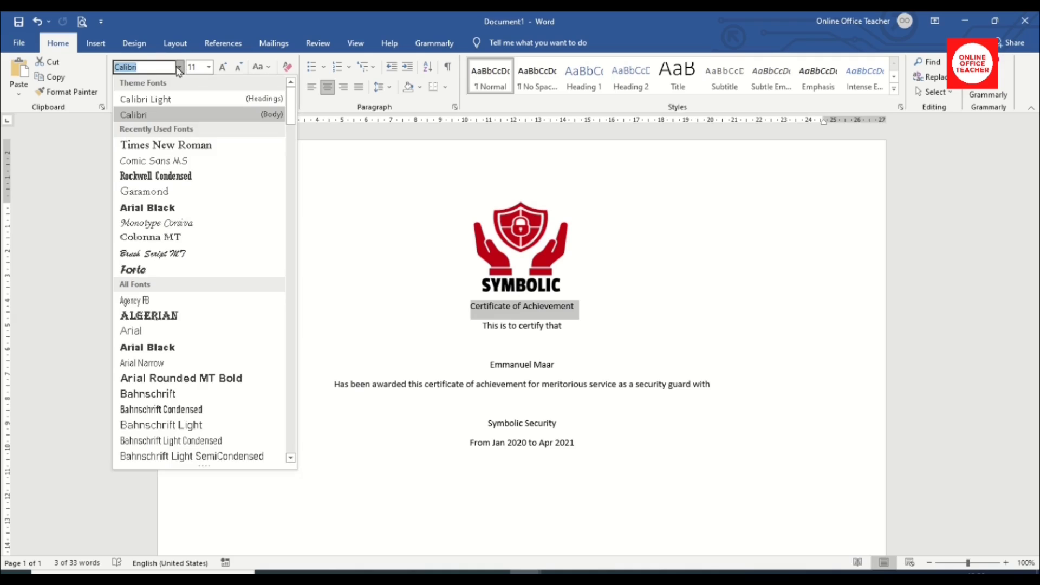
text(Co)
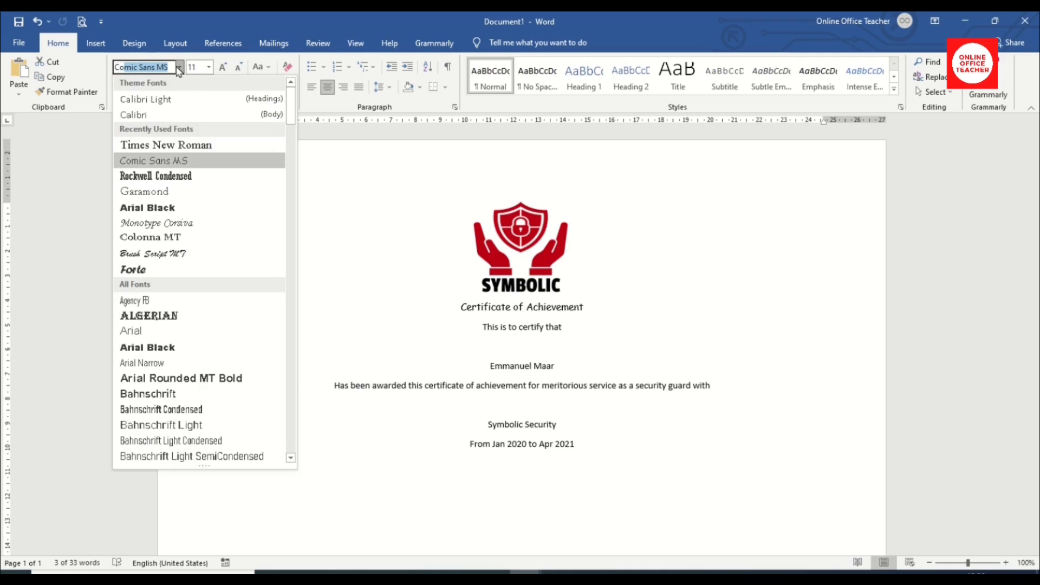
text(lonna MT)
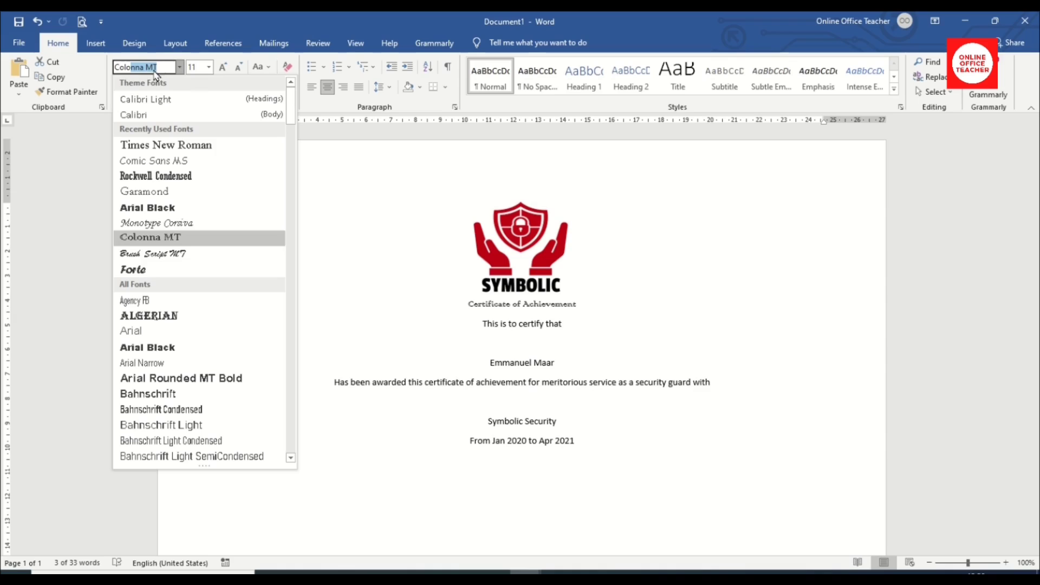
click(164, 238)
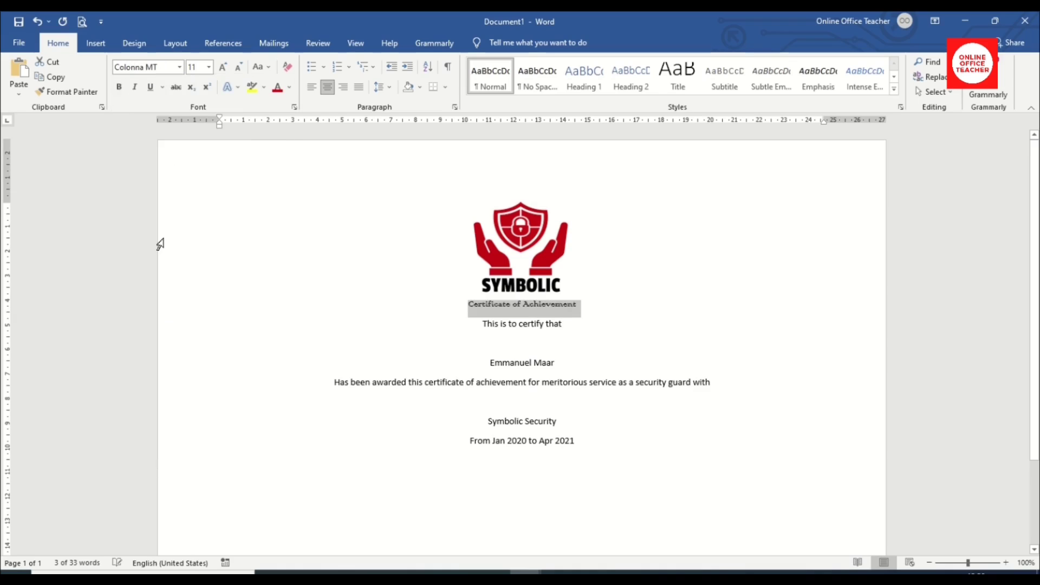
click(223, 68)
click(223, 67)
double_click(223, 68)
click(223, 68)
double_click(223, 67)
double_click(223, 68)
click(222, 68)
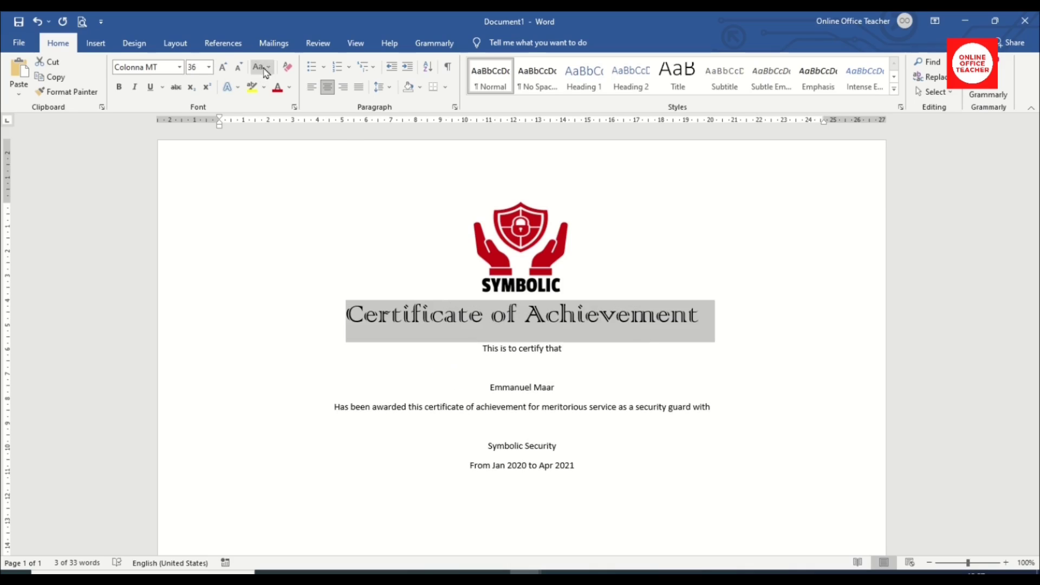
Convert the title to UPPERCASE and select the 'This is to certify that' line.
click(264, 67)
click(291, 114)
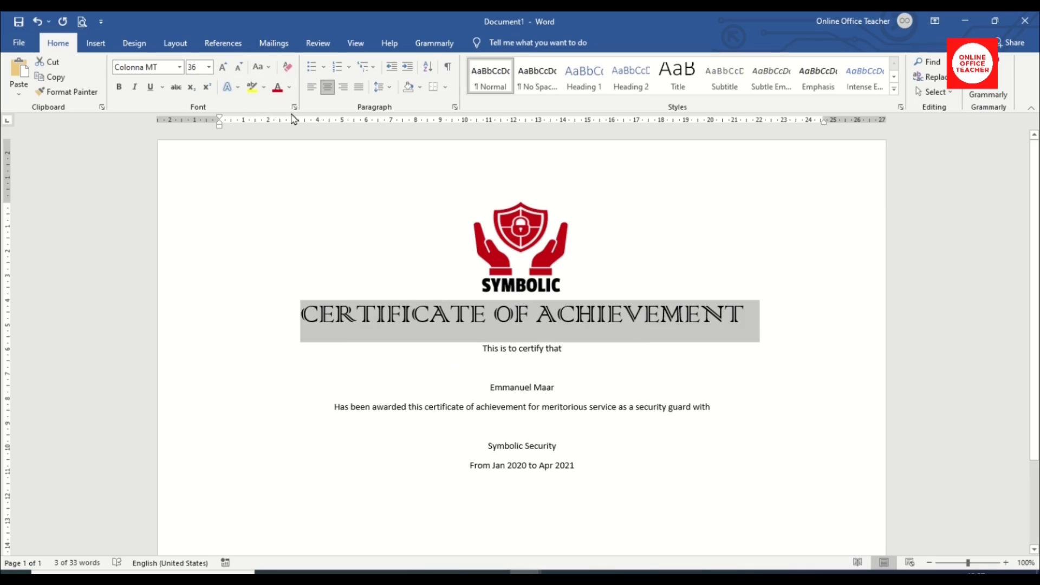
drag(483, 349, 561, 347)
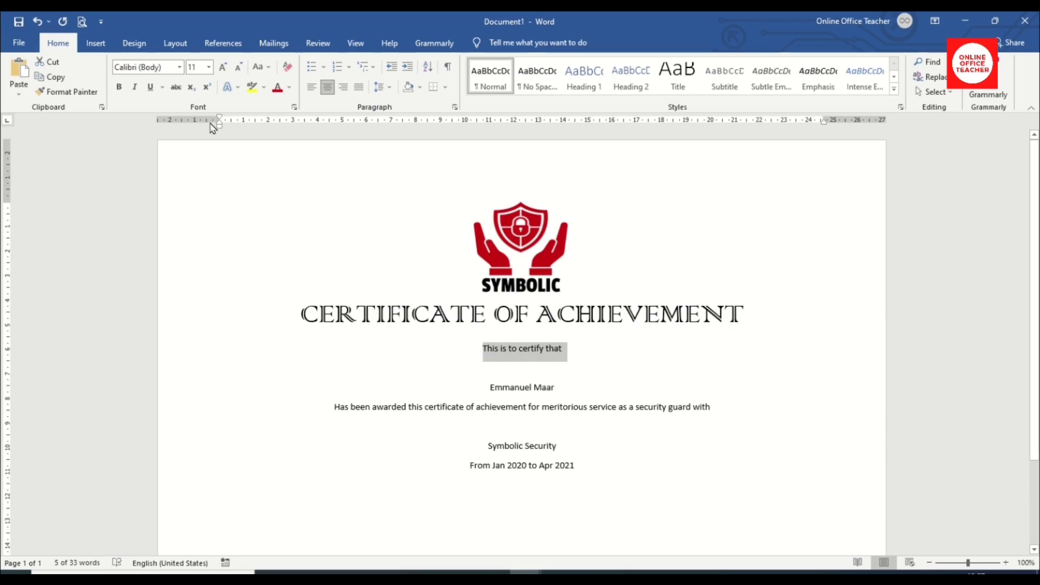
Apply Monotype Corsiva to 'This is to certify that' and grow it to 18 pt.
click(169, 66)
text(Monotype Corsiv)
key(Return)
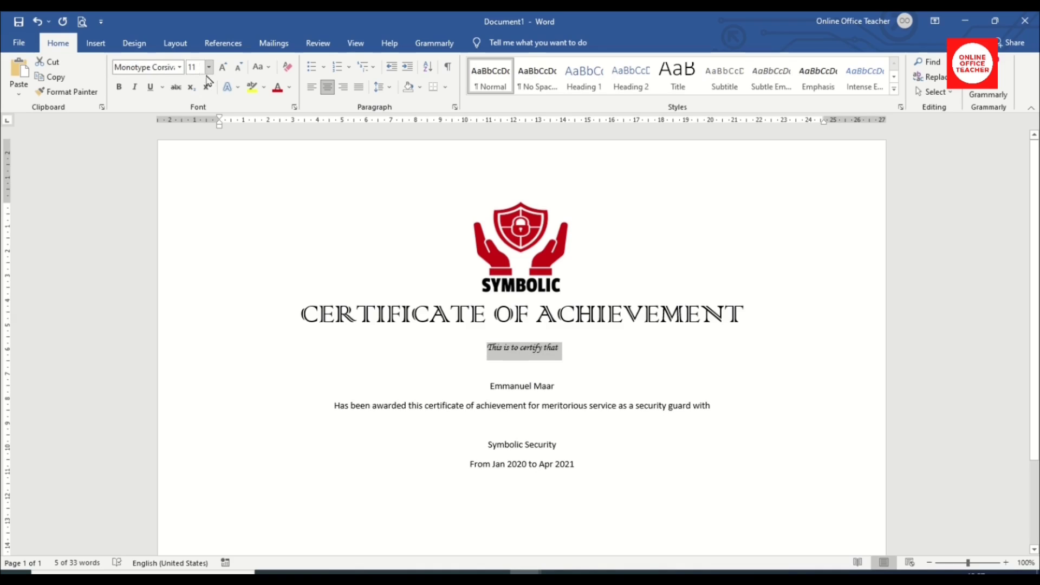
click(224, 67)
click(223, 67)
click(223, 67)
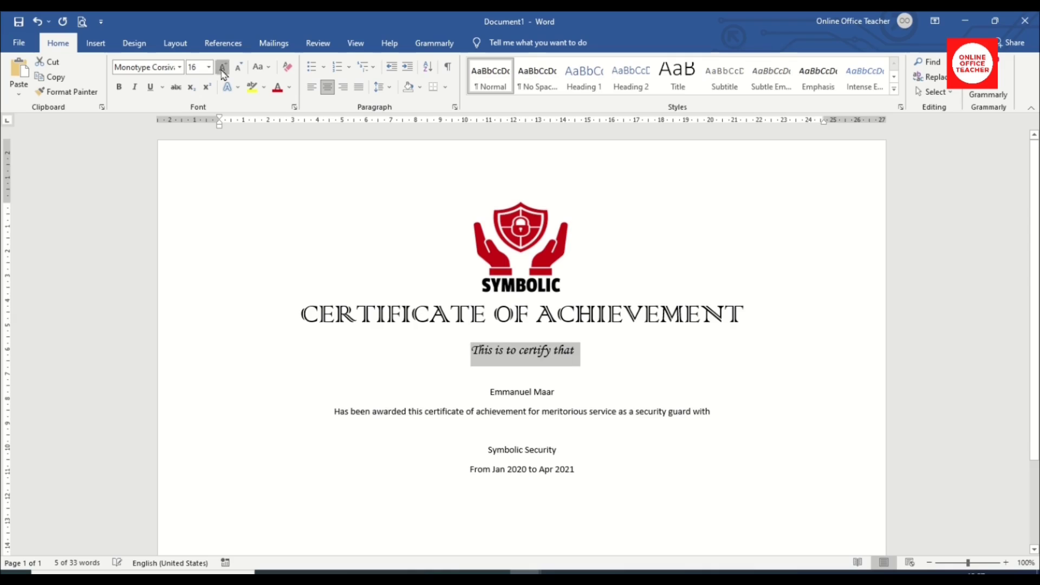
click(223, 67)
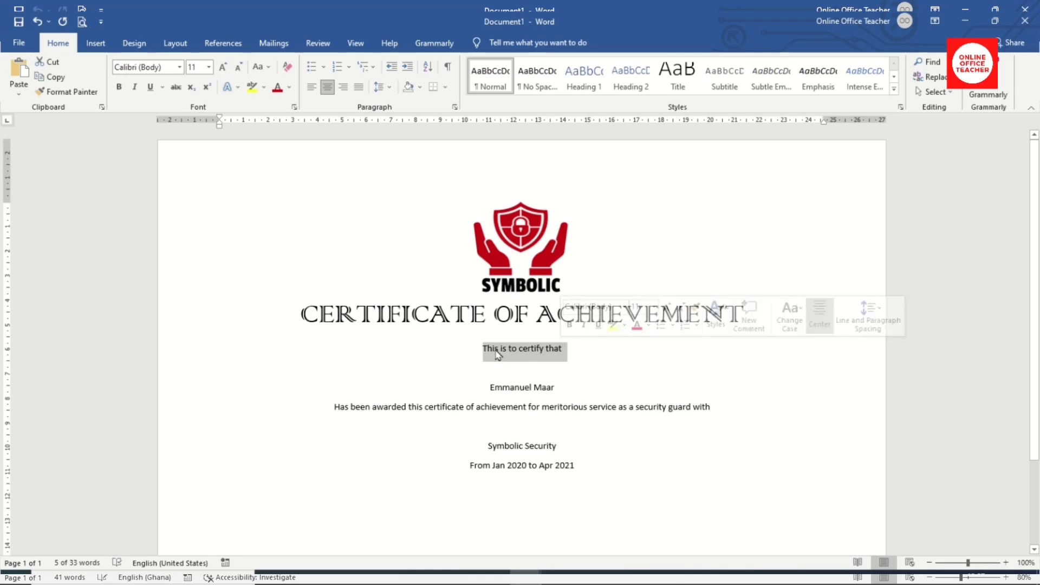
click(169, 66)
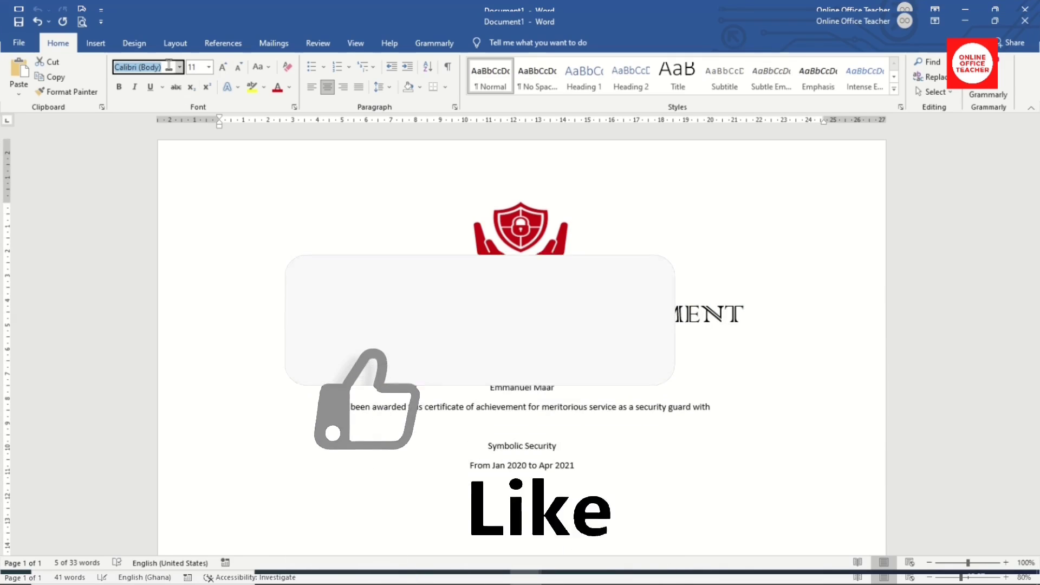
text(Monotype Corsiv)
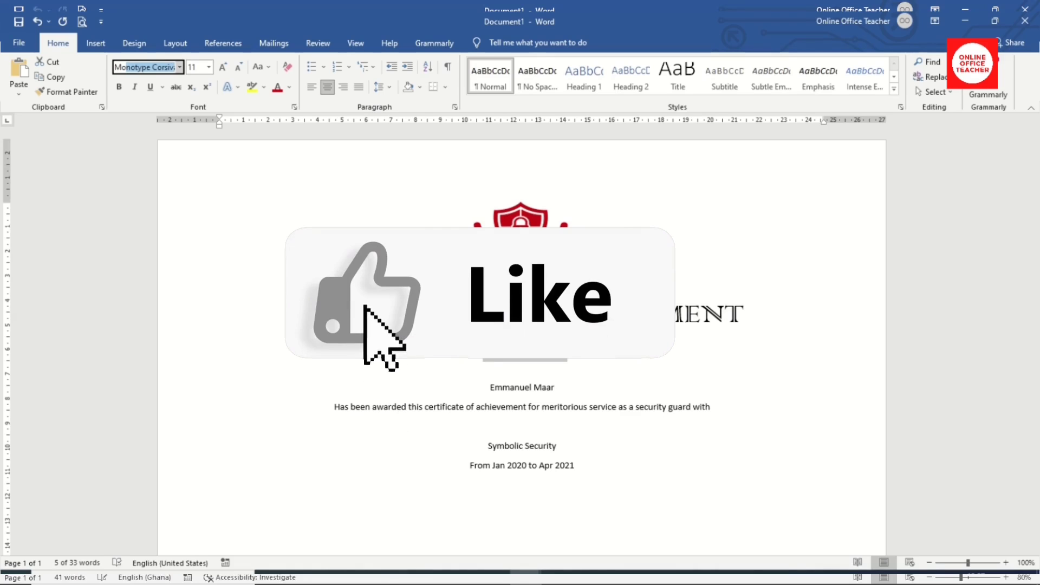
key(Return)
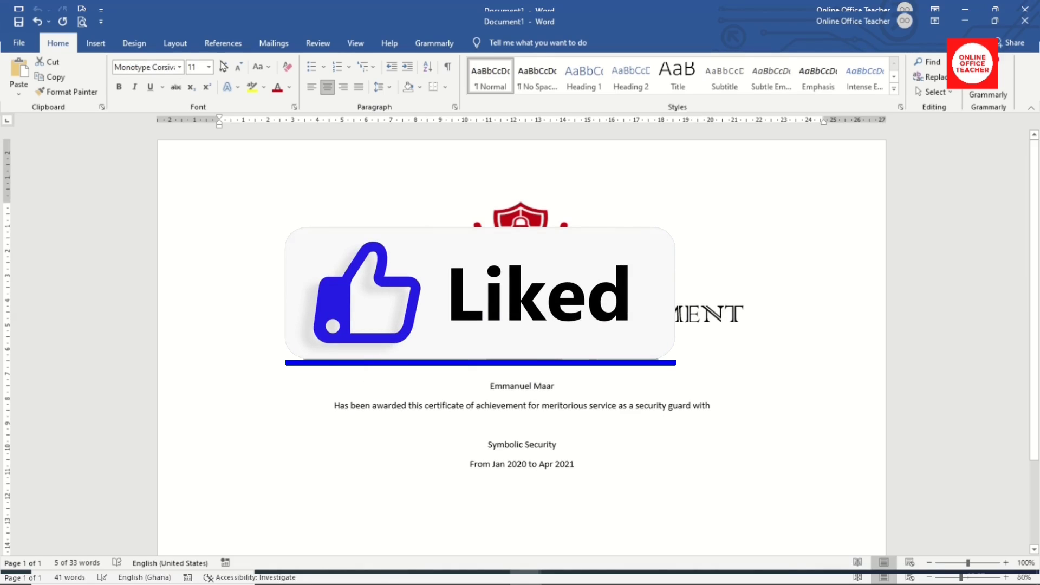
click(223, 68)
click(222, 68)
click(223, 67)
click(223, 68)
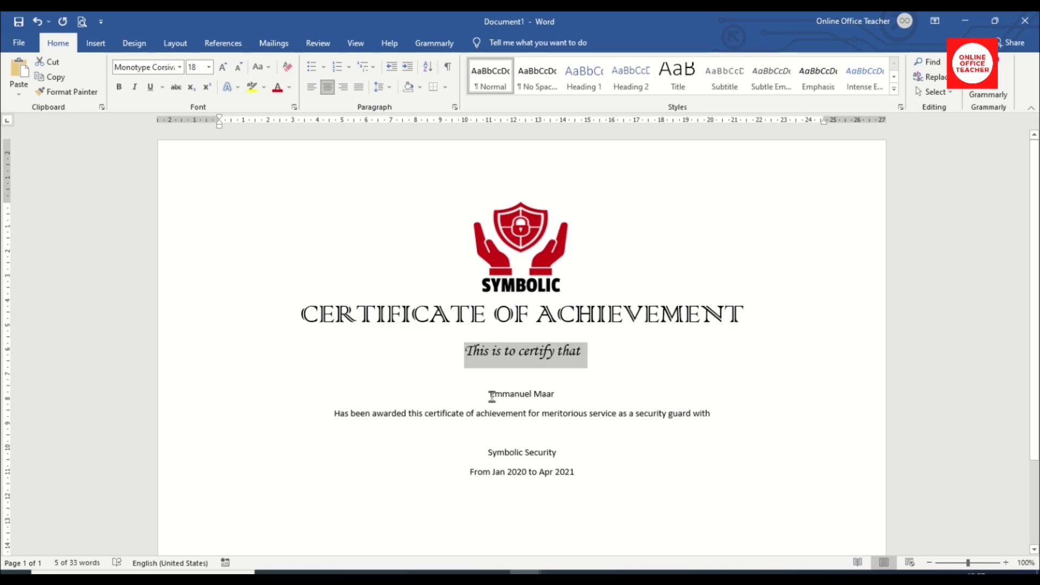
Set the recipient's name in Arial Black and grow it to 22 pt.
drag(490, 394, 559, 395)
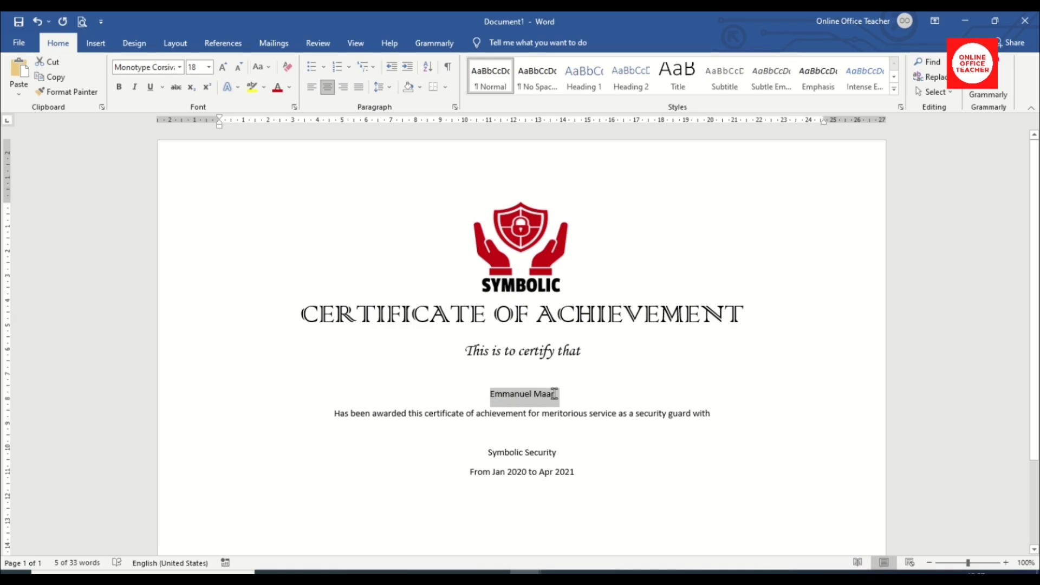
click(151, 67)
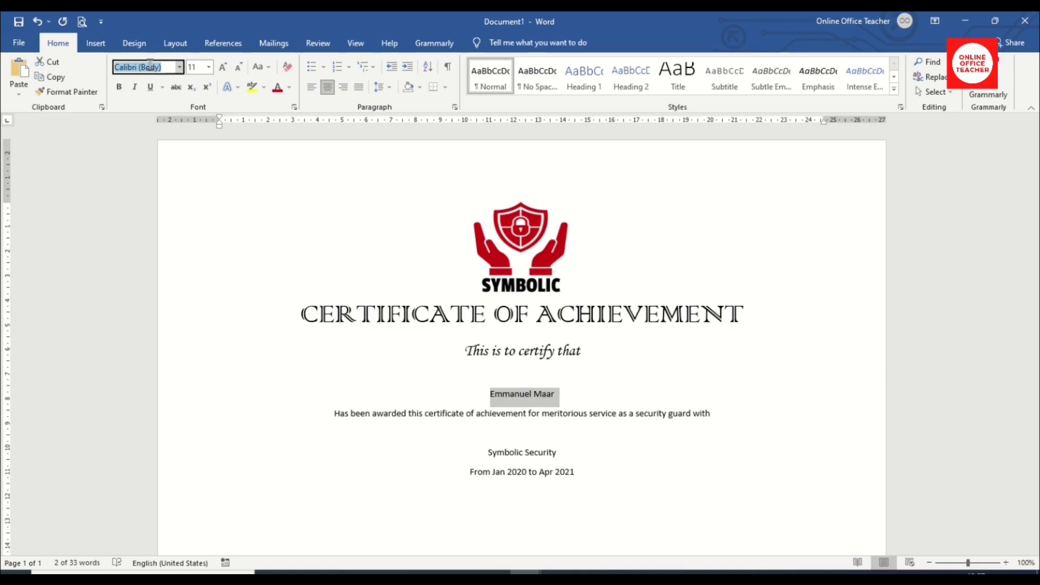
text(Arial Black)
key(Return)
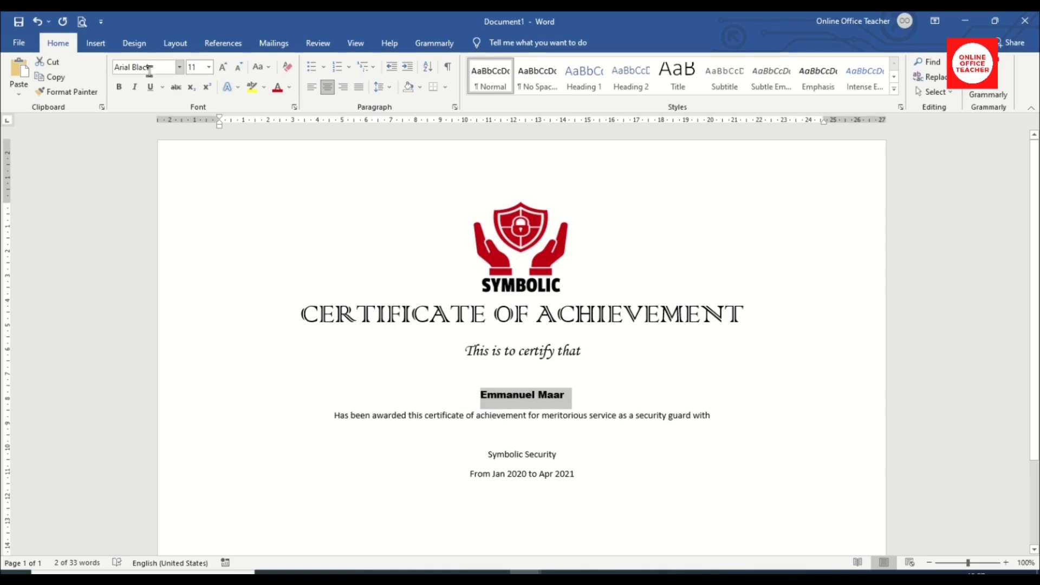
click(224, 69)
click(224, 70)
click(225, 69)
click(223, 68)
click(224, 68)
click(223, 67)
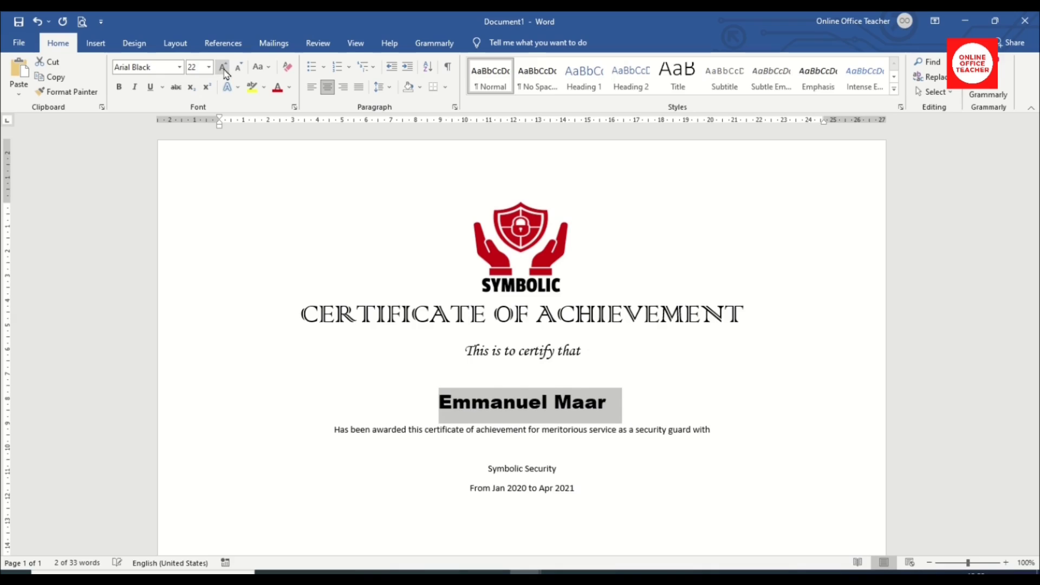
Make the recipient's name UPPERCASE and select the award sentence.
click(261, 67)
click(278, 116)
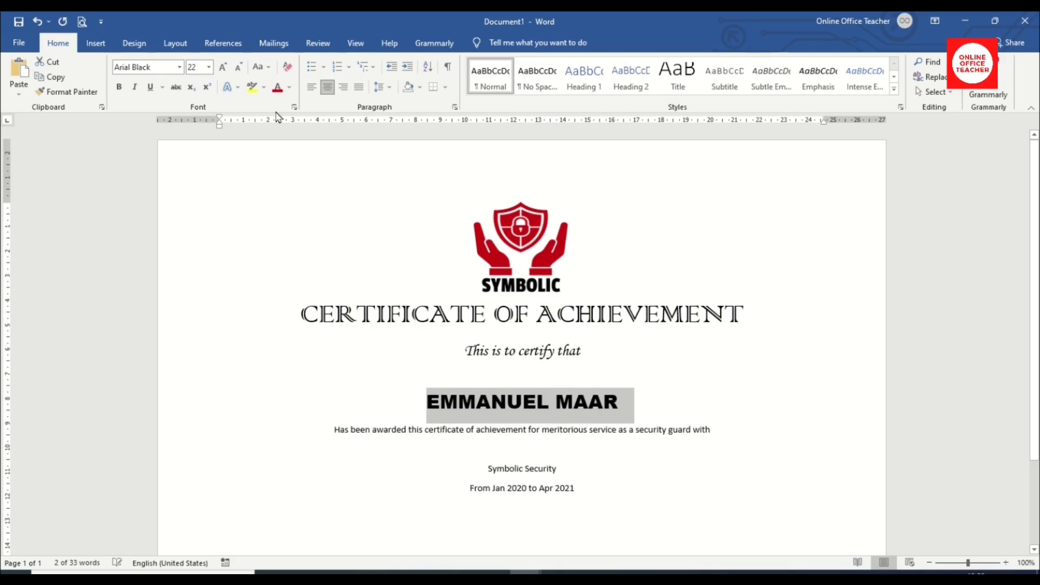
drag(335, 430, 710, 433)
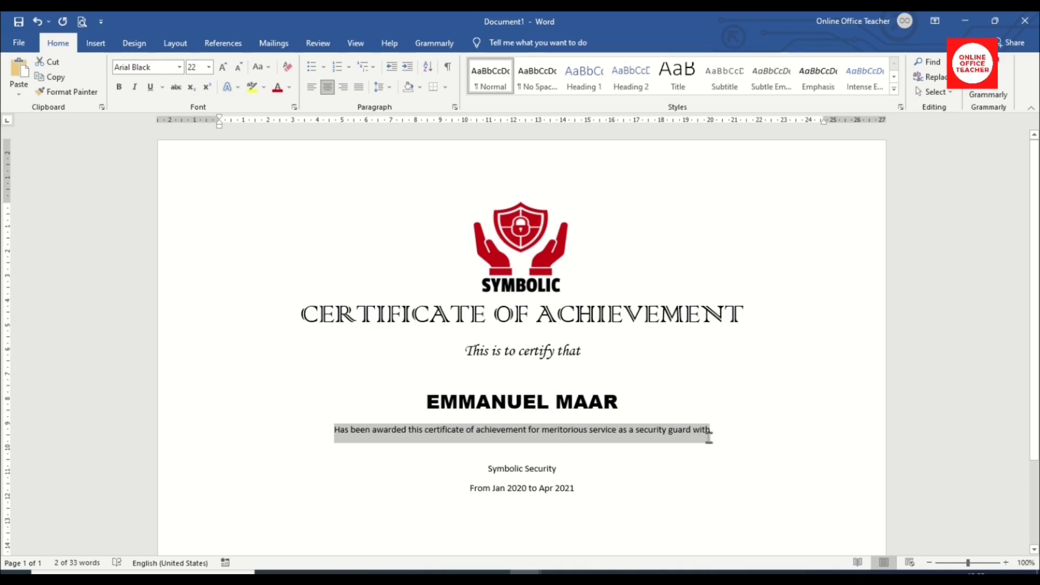
Set the award sentence in Garamond at 14 pt.
click(165, 68)
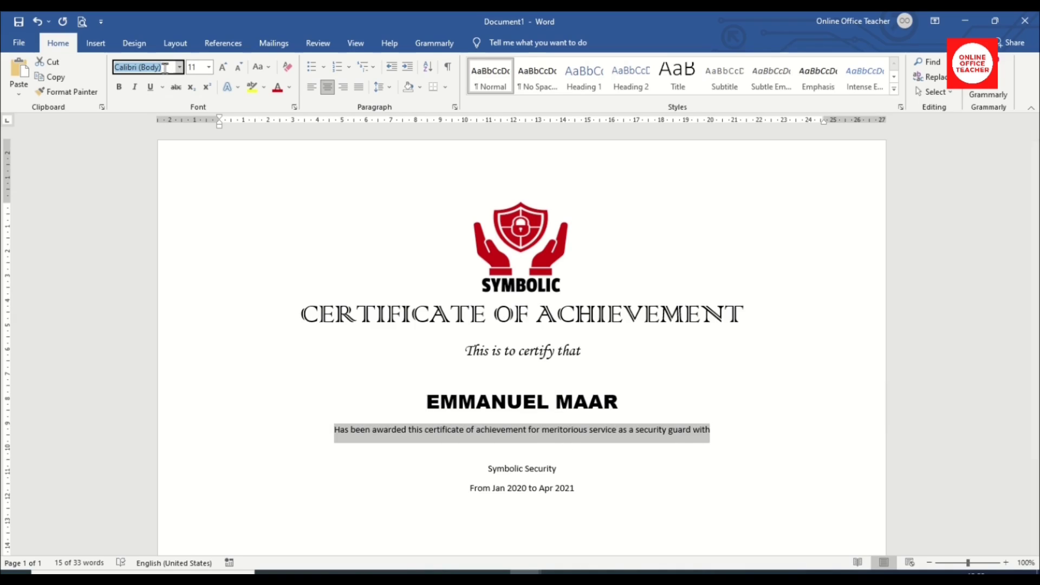
text(Garamond)
key(Return)
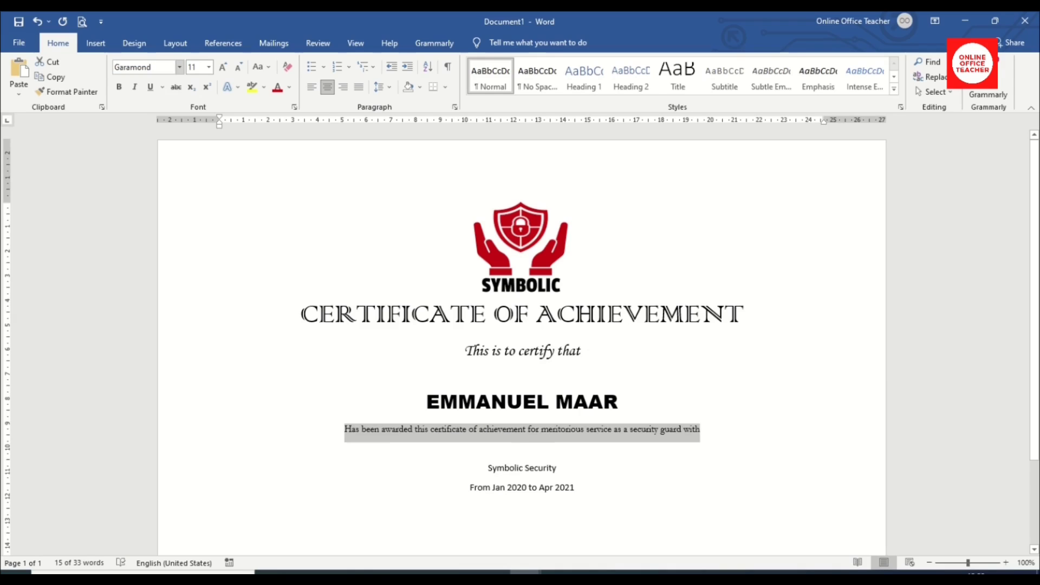
click(223, 67)
click(223, 68)
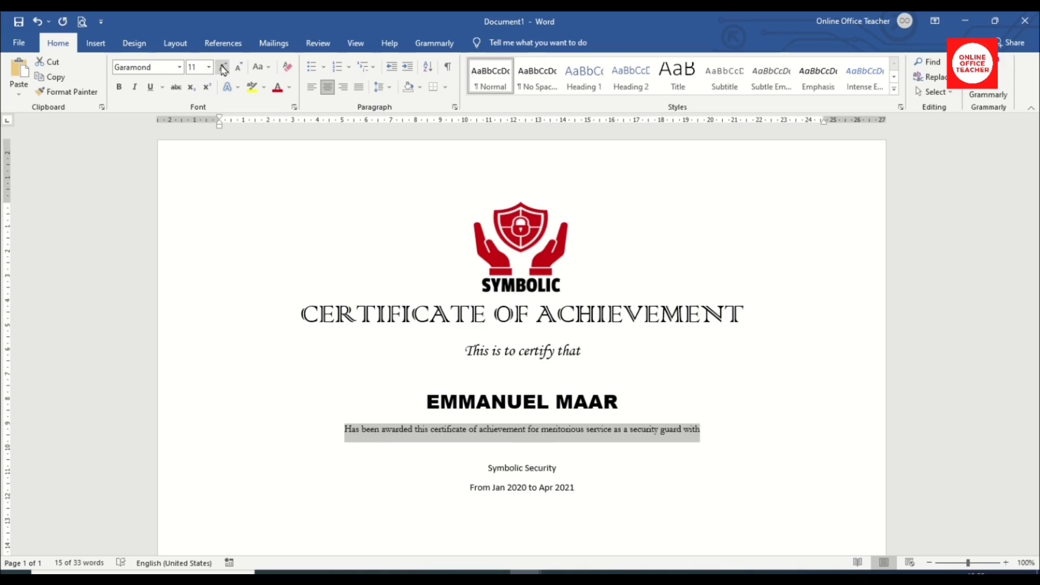
click(224, 67)
click(238, 67)
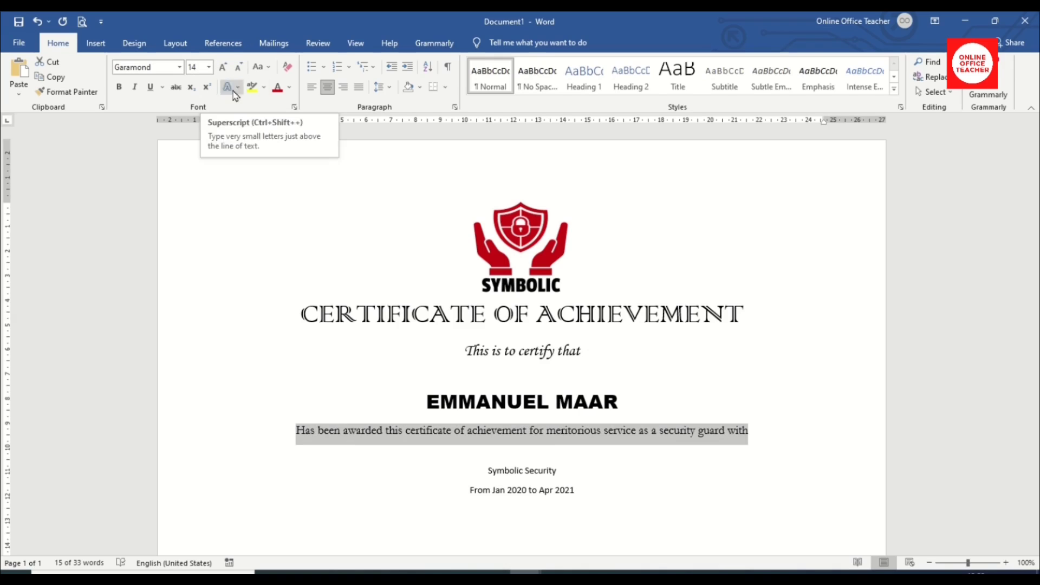
Make the award sentence UPPERCASE and break it onto a second line before MERITORIOUS.
click(261, 71)
click(289, 114)
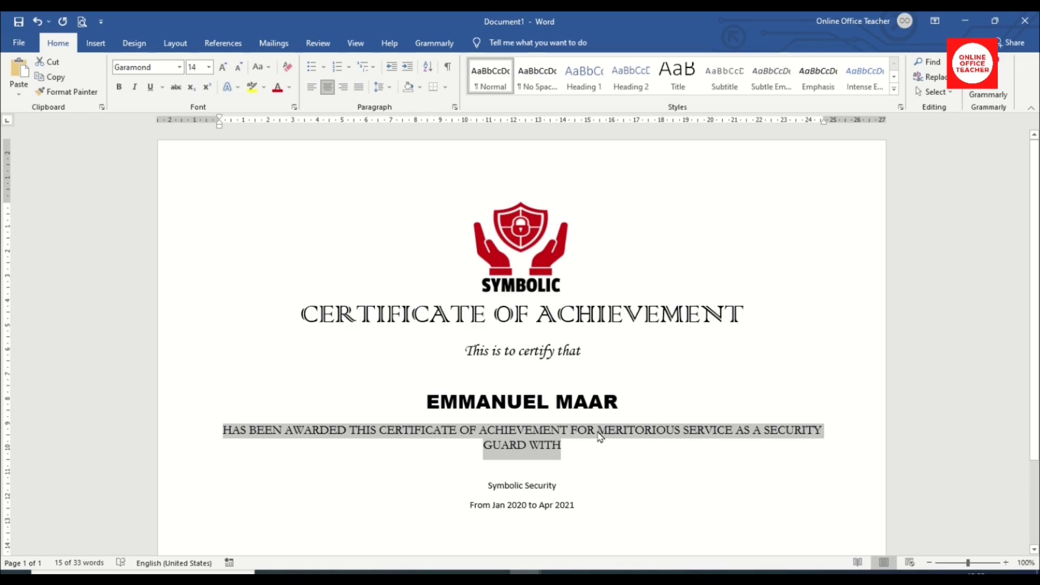
click(610, 451)
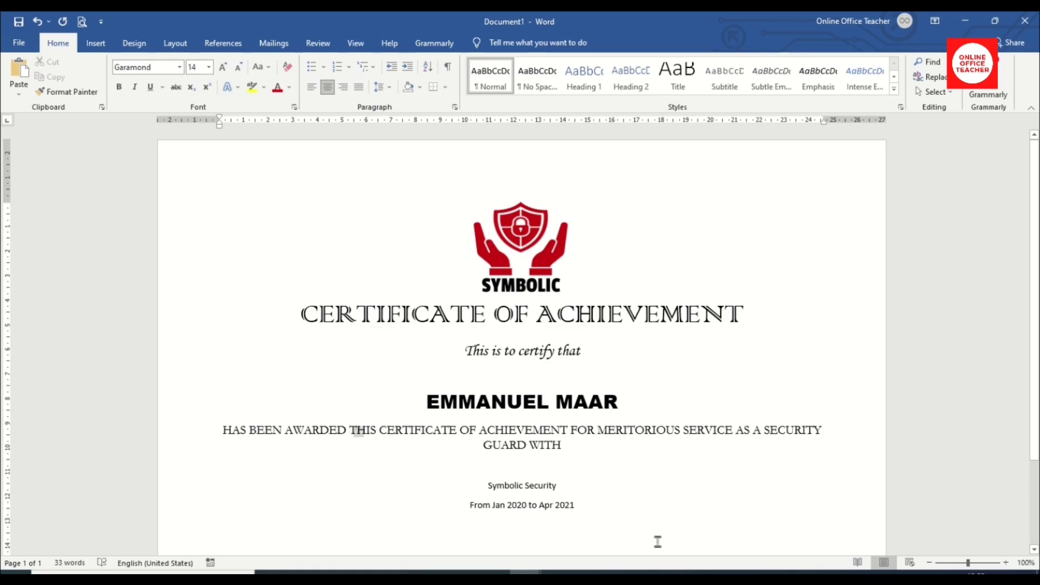
key(Return)
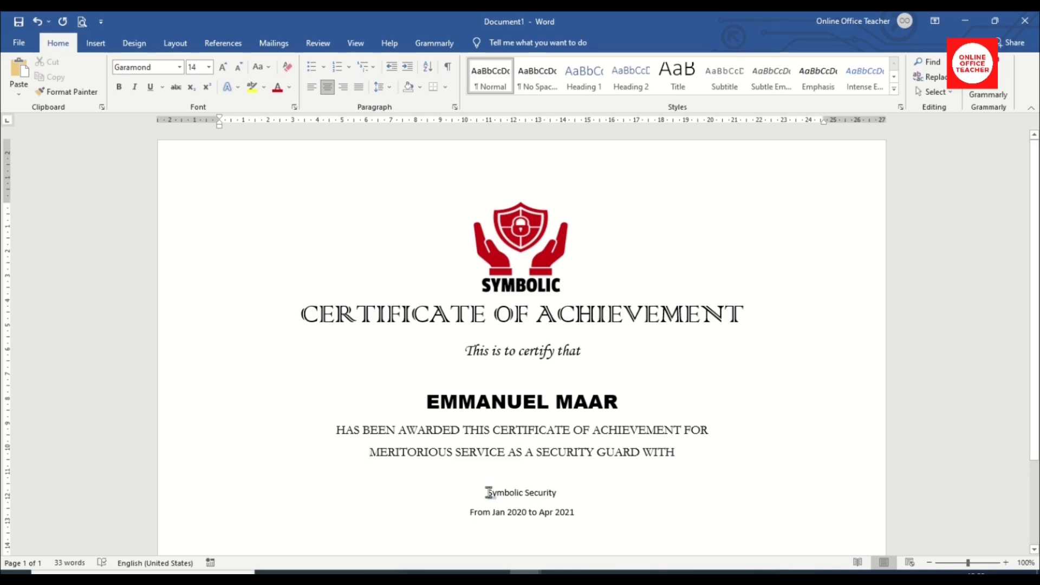
drag(486, 492, 561, 494)
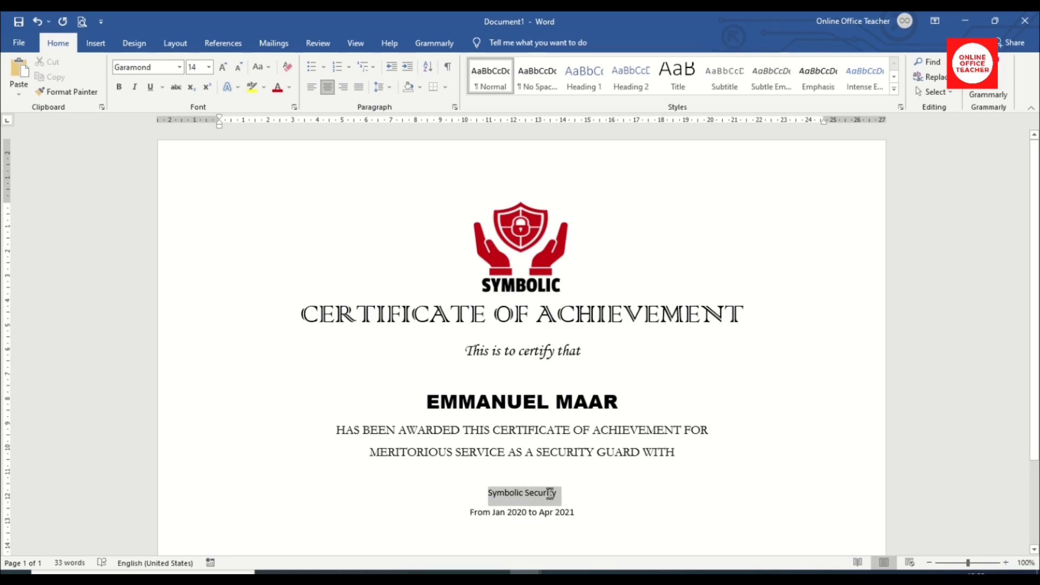
Format Symbolic Security as bold uppercase Garamond at 18 pt.
click(156, 67)
text(Garamond)
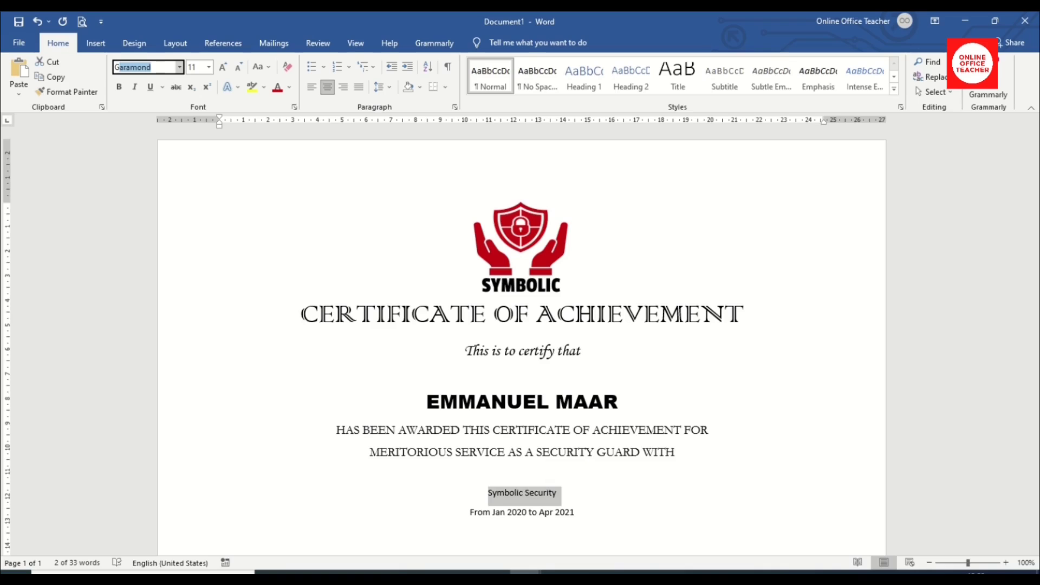
key(Return)
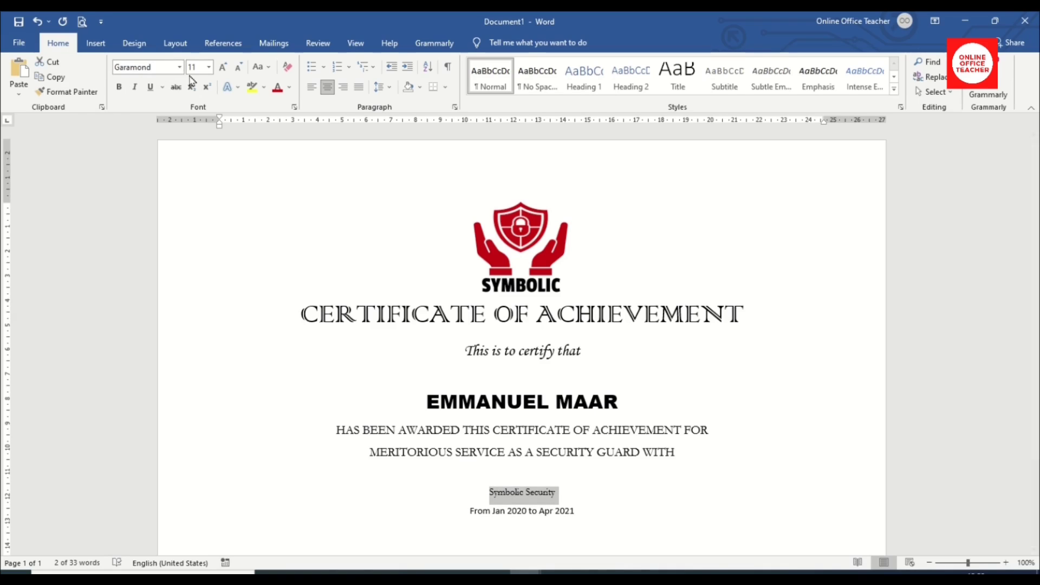
click(224, 69)
click(224, 69)
click(223, 69)
click(222, 69)
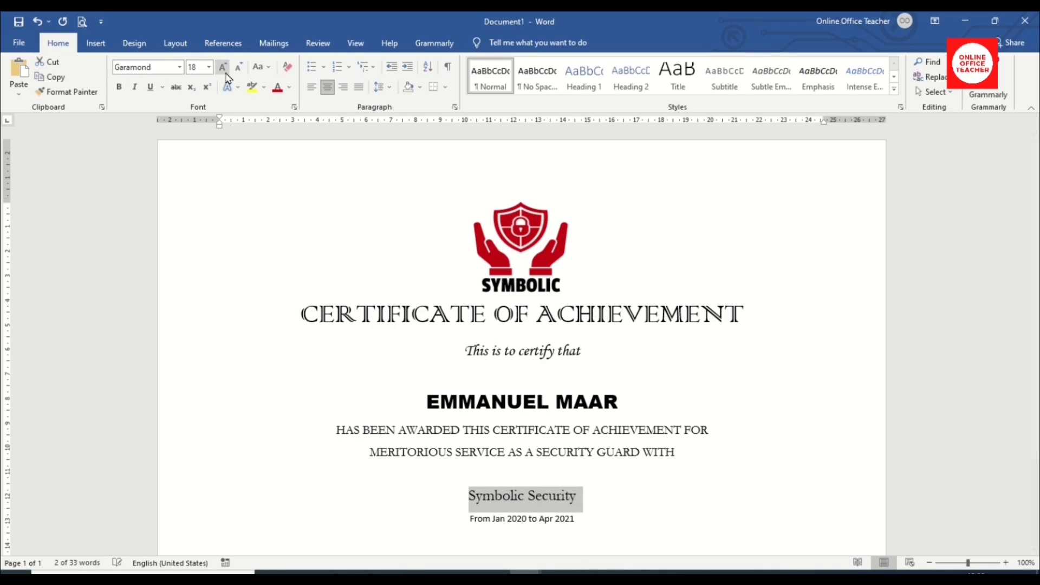
click(260, 66)
click(277, 116)
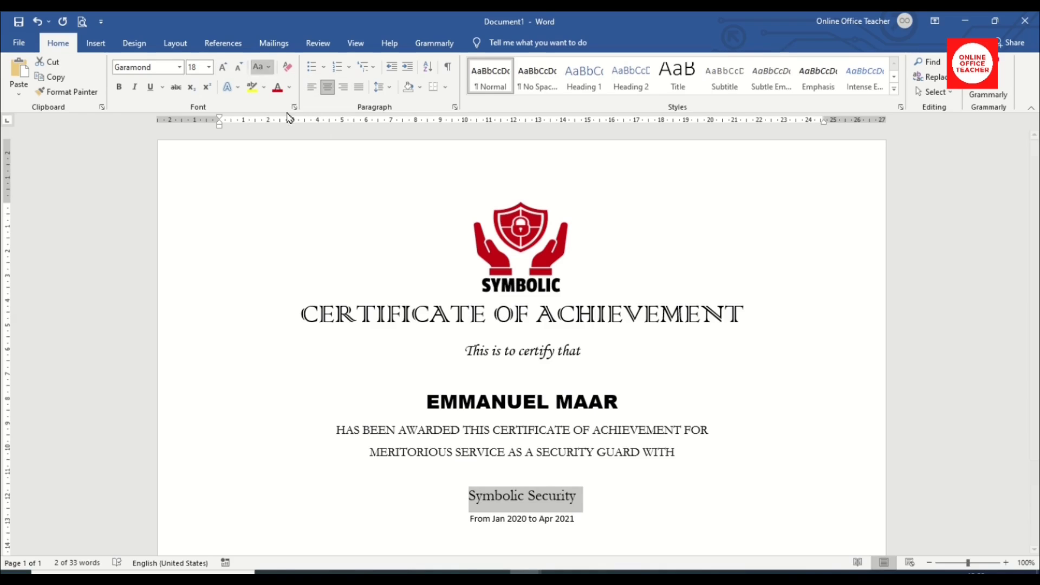
click(120, 88)
Make the date line UPPERCASE Garamond at 14 pt.
drag(469, 519, 578, 521)
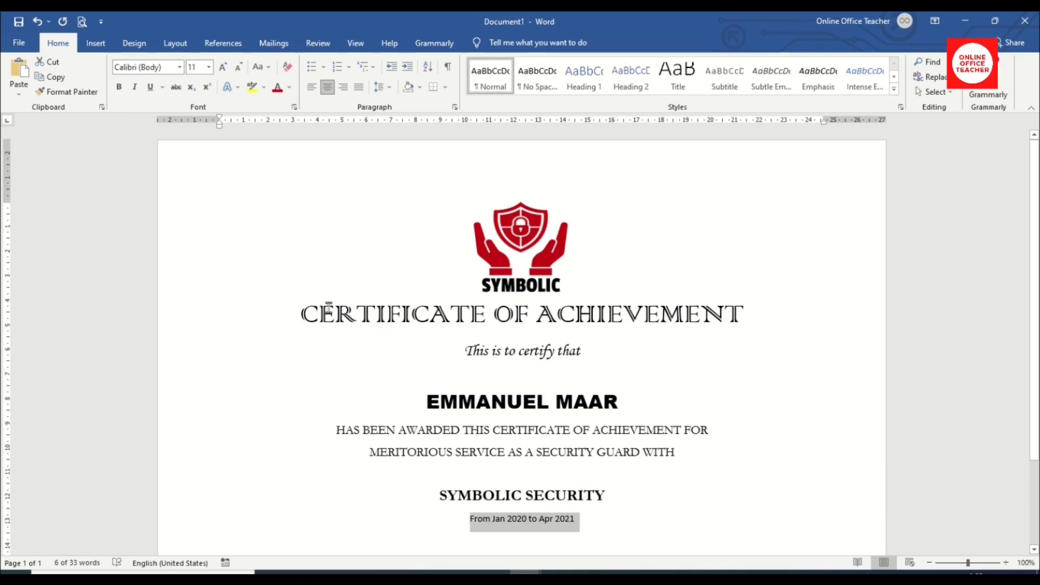
click(259, 67)
click(267, 110)
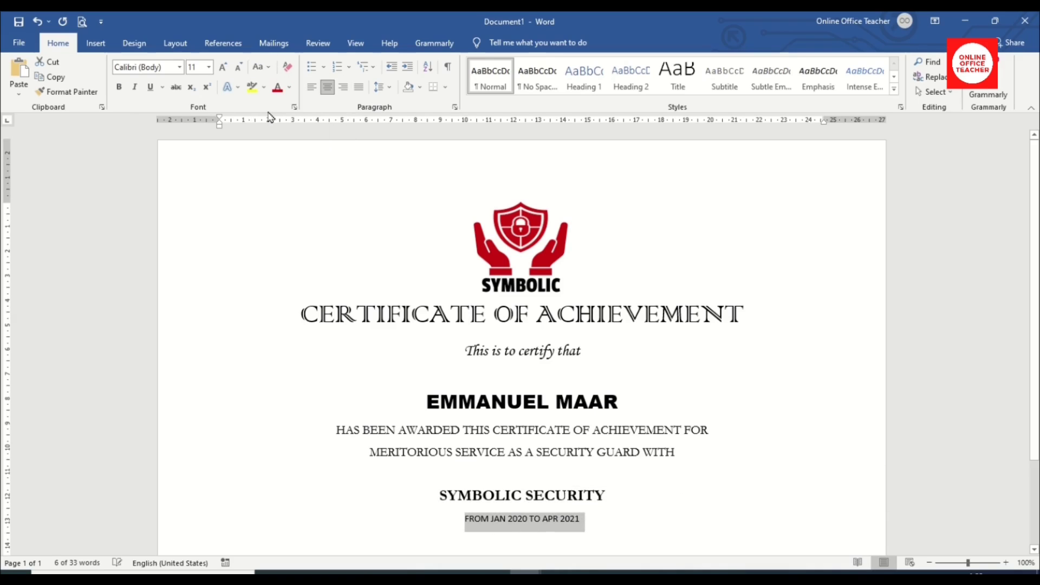
click(152, 68)
text(Garamond)
key(Return)
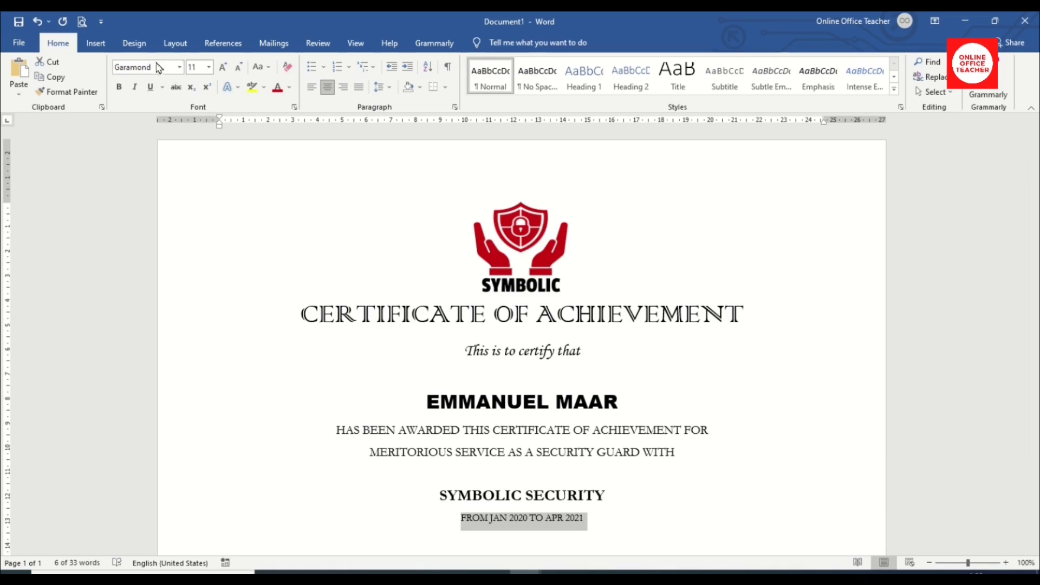
click(223, 67)
click(223, 66)
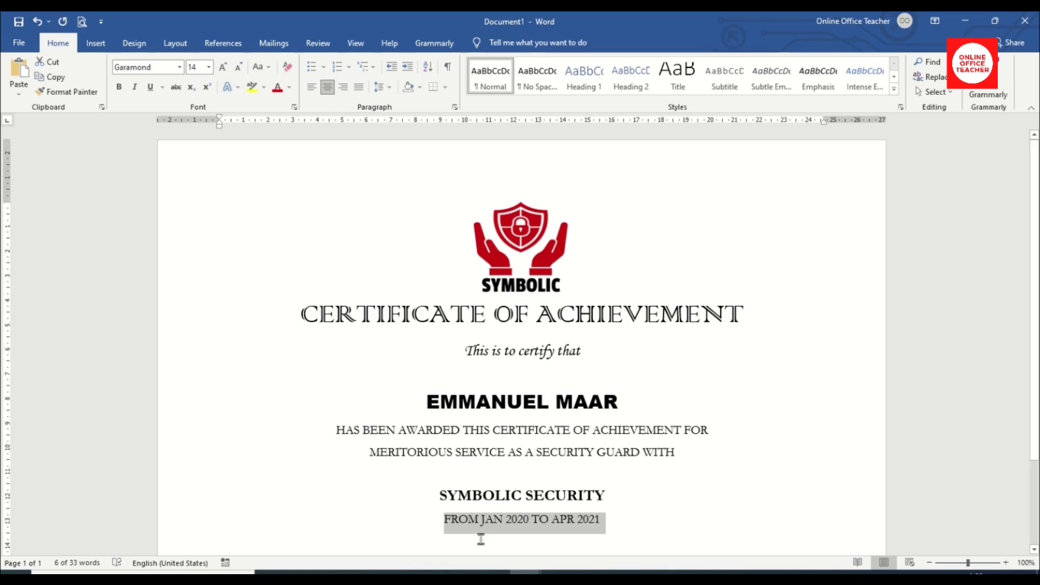
Bold JAN 2020 and APR 2021 in the date line.
click(491, 520)
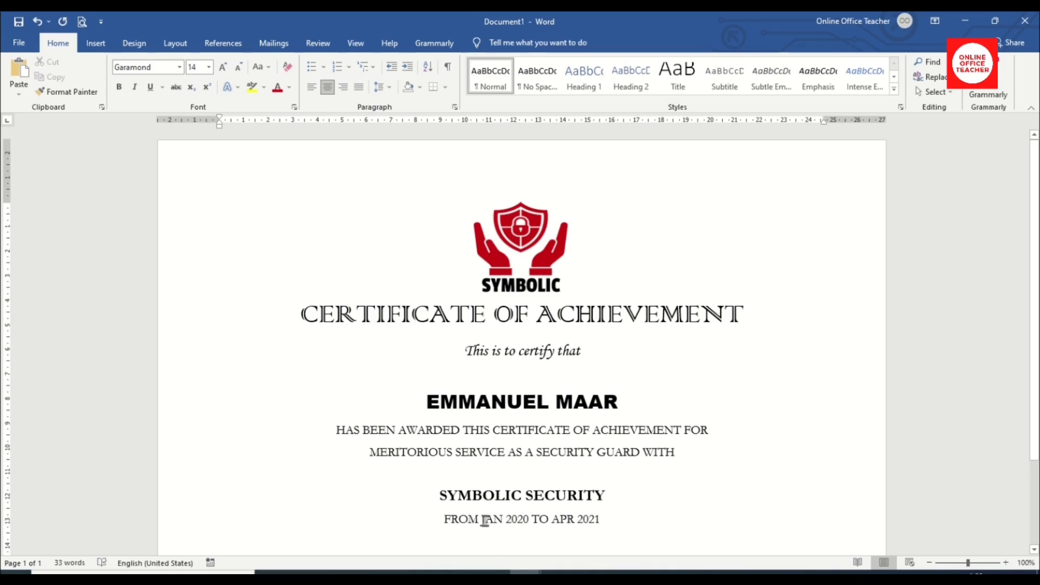
double_click(487, 519)
click(484, 518)
drag(482, 519, 523, 521)
click(530, 497)
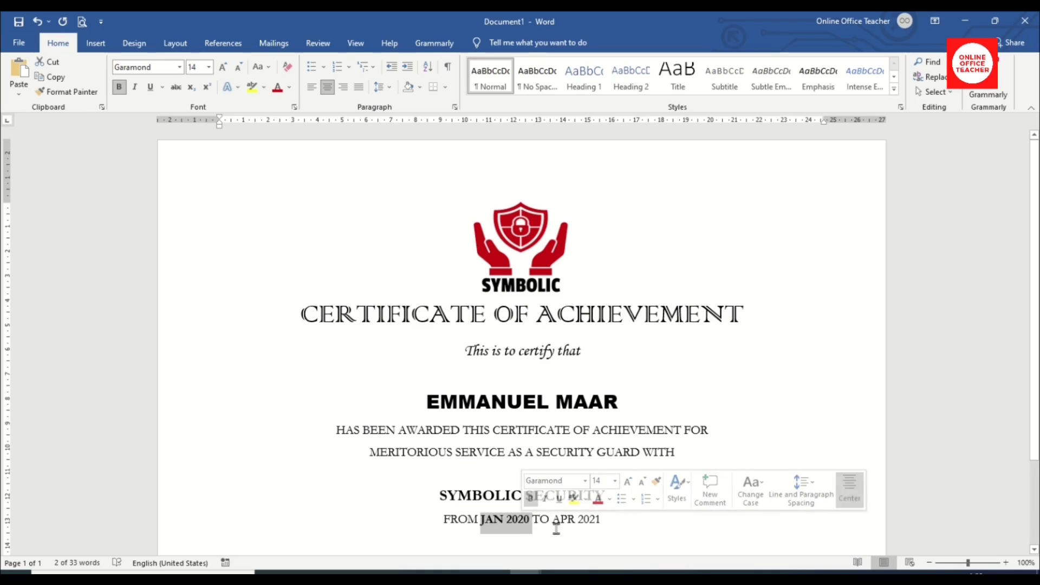
drag(552, 519, 600, 520)
click(604, 500)
scroll(634, 465, down, 2)
click(633, 464)
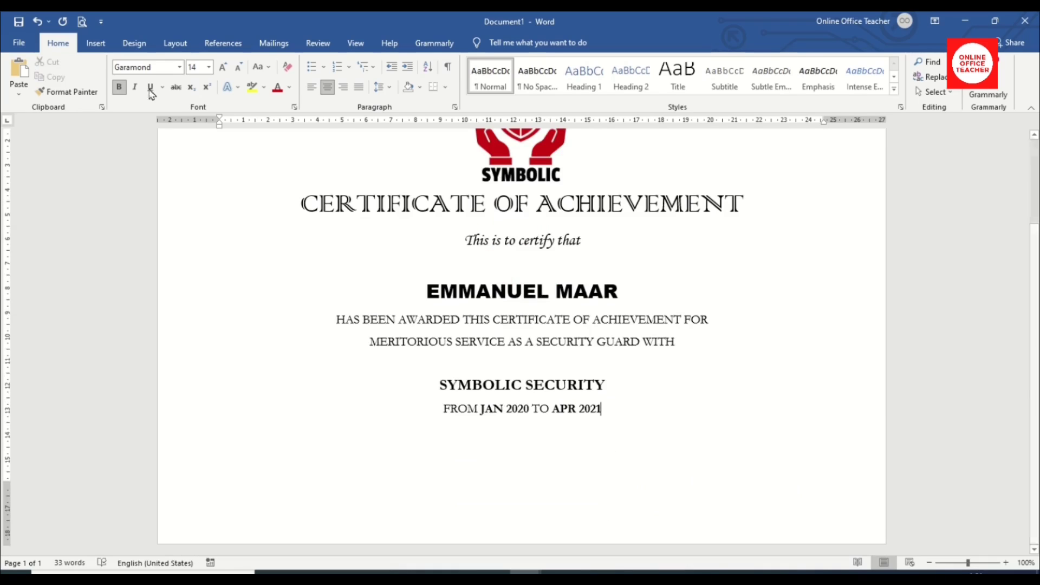
click(93, 47)
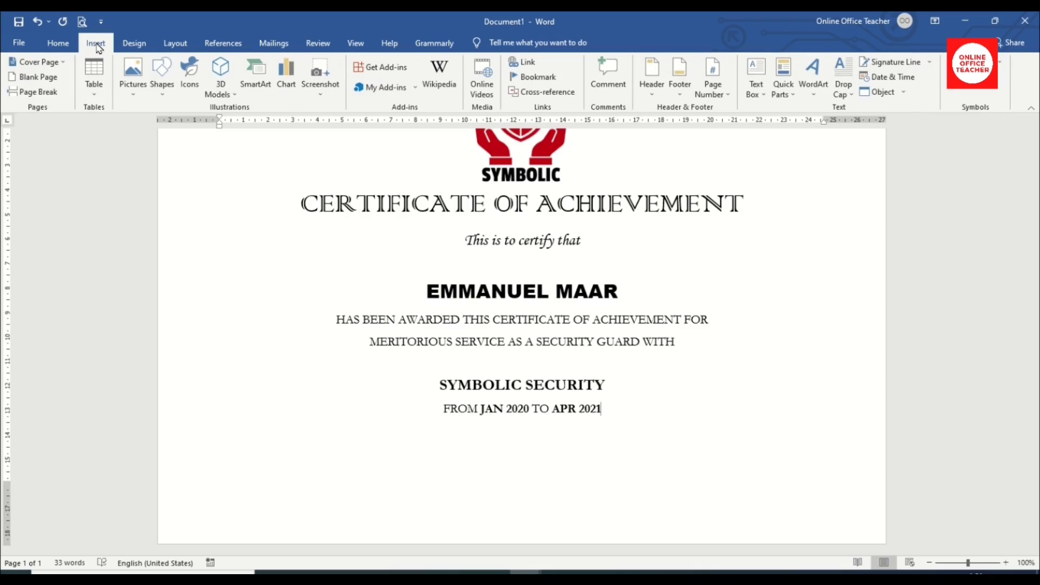
Draw a text box at the lower left and paste in the signer's name and 'Director'.
click(764, 71)
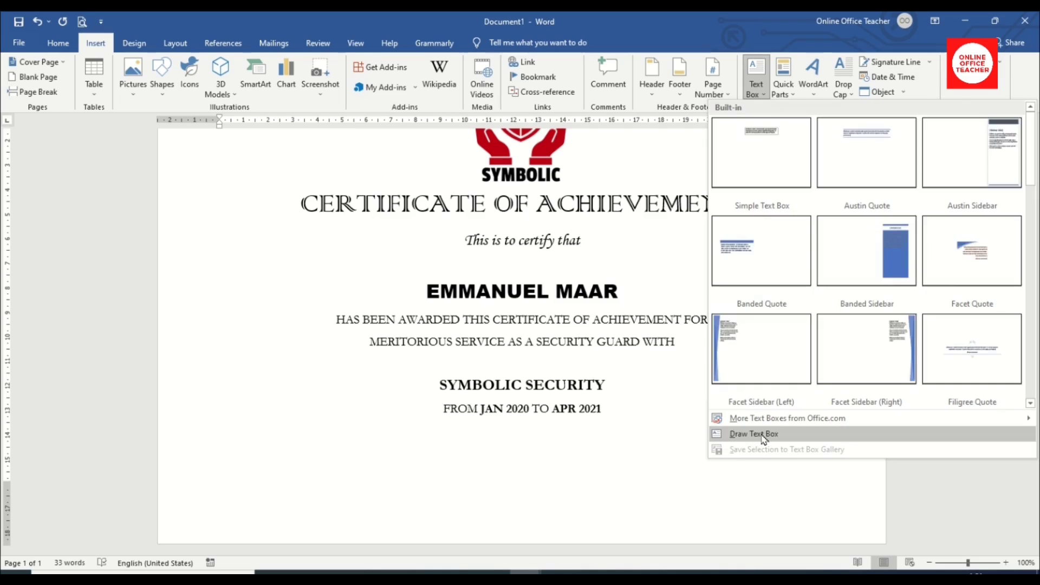
click(756, 437)
drag(230, 471, 365, 518)
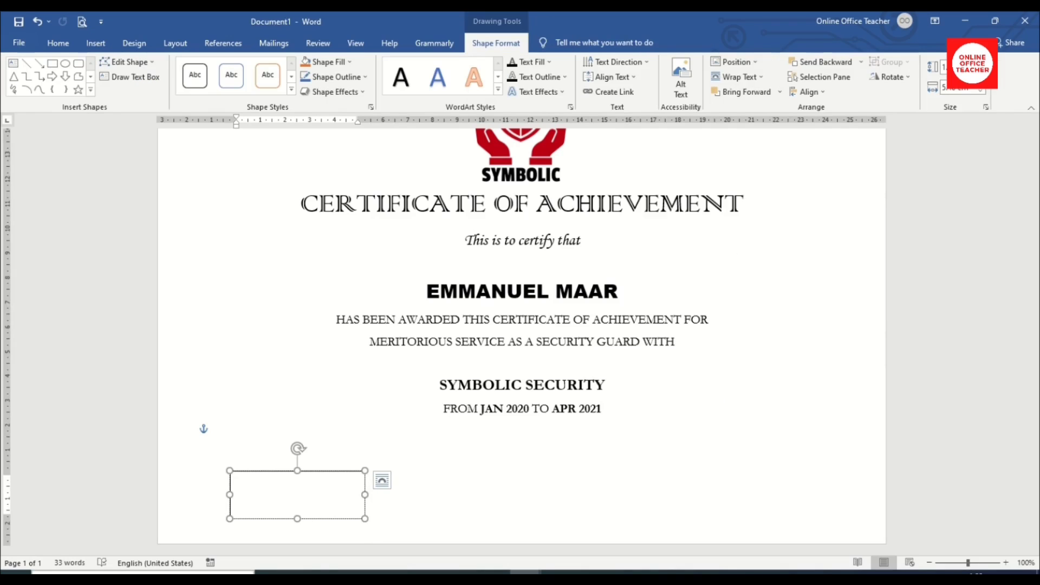
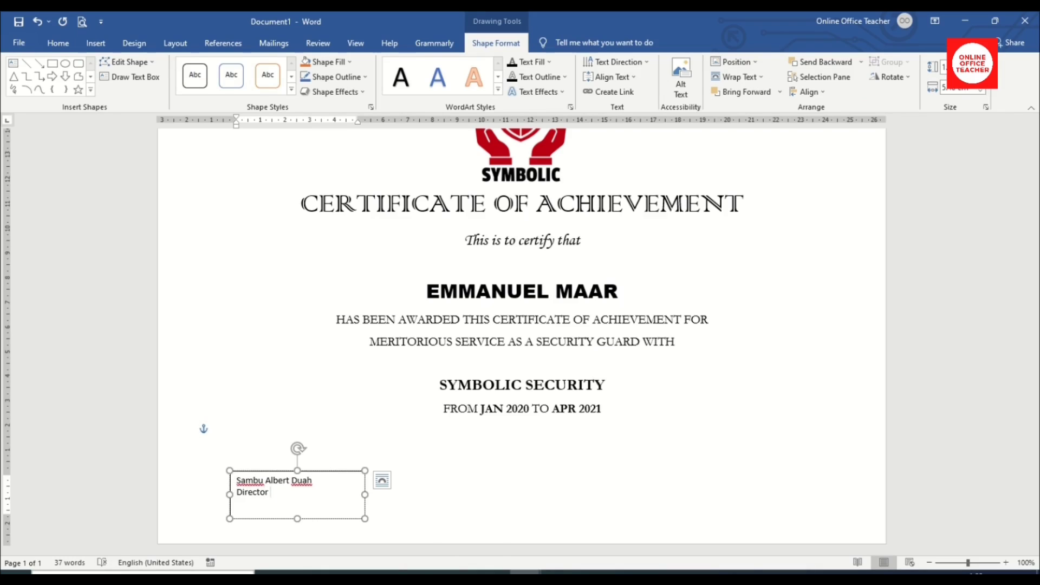
click(382, 480)
key(ctrl+a)
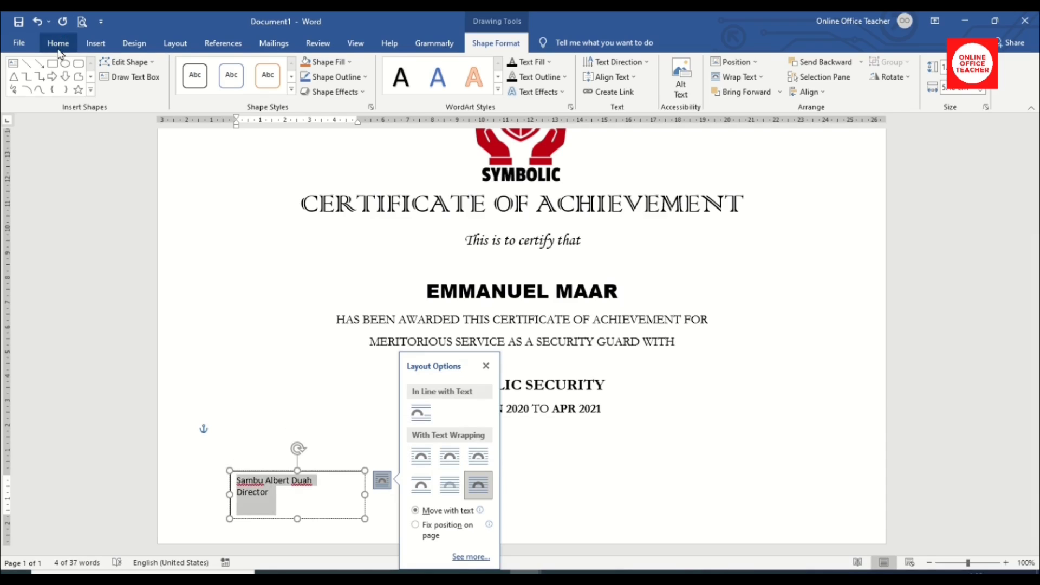
Make the box text bold Garamond 14 pt and italicise Director.
click(59, 44)
click(151, 68)
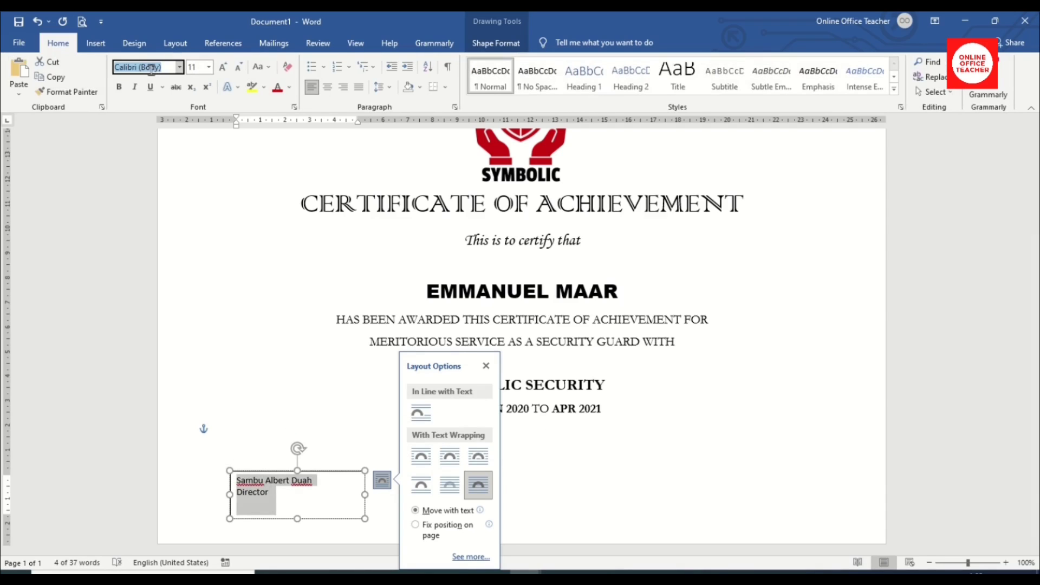
text(Garamond)
key(Return)
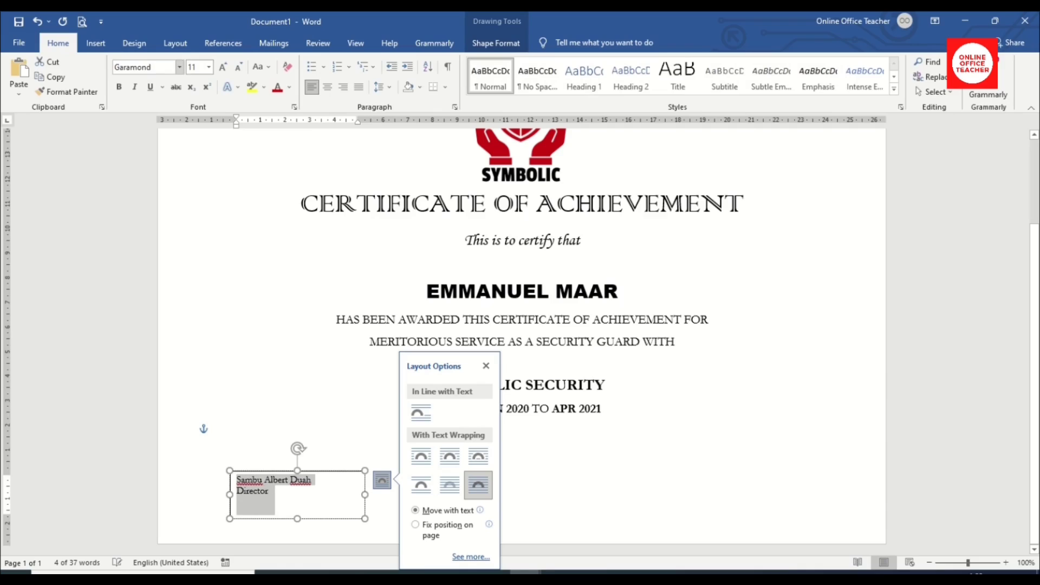
click(223, 67)
click(222, 68)
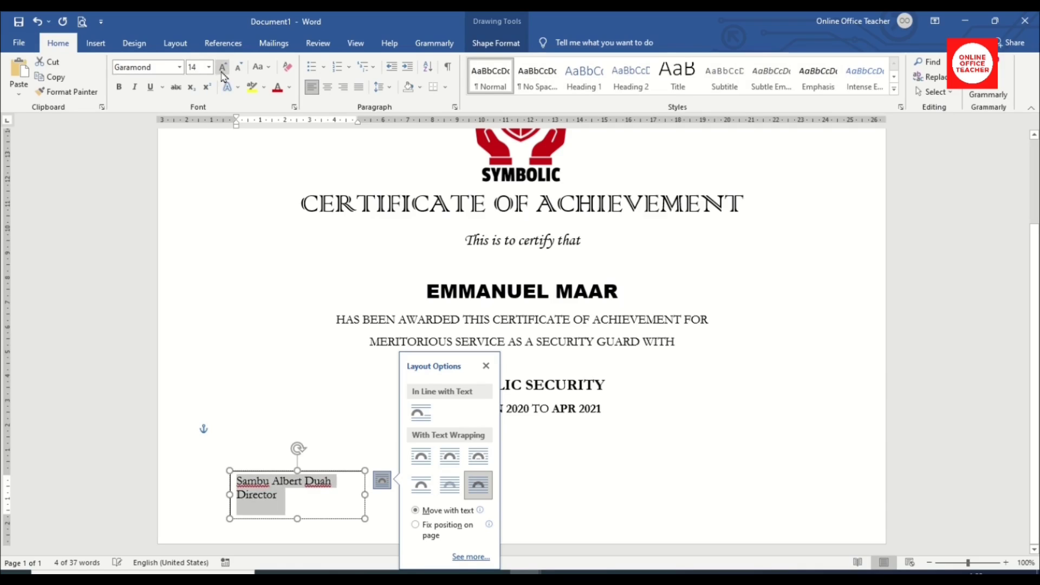
click(119, 86)
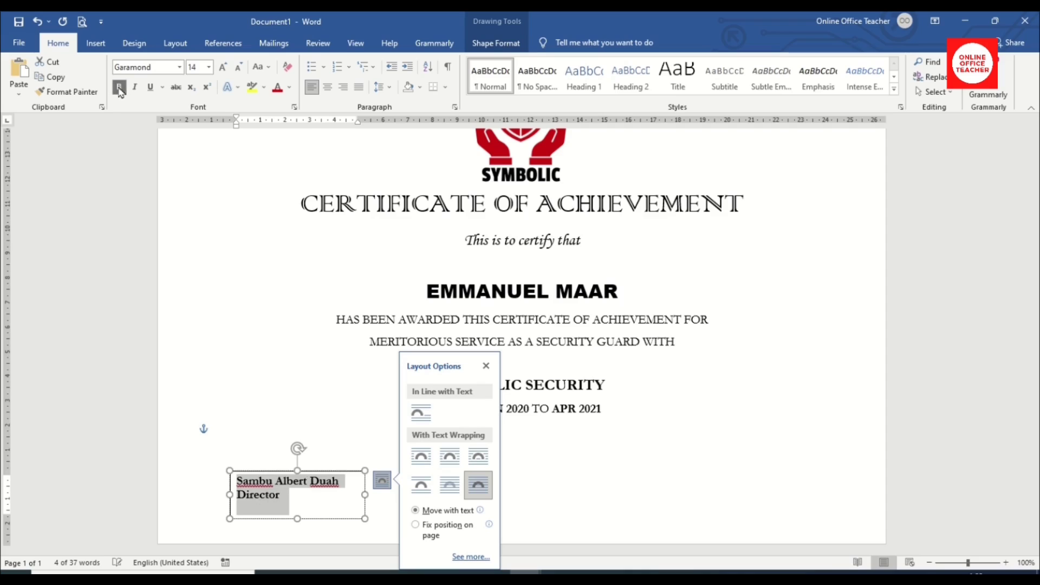
double_click(263, 495)
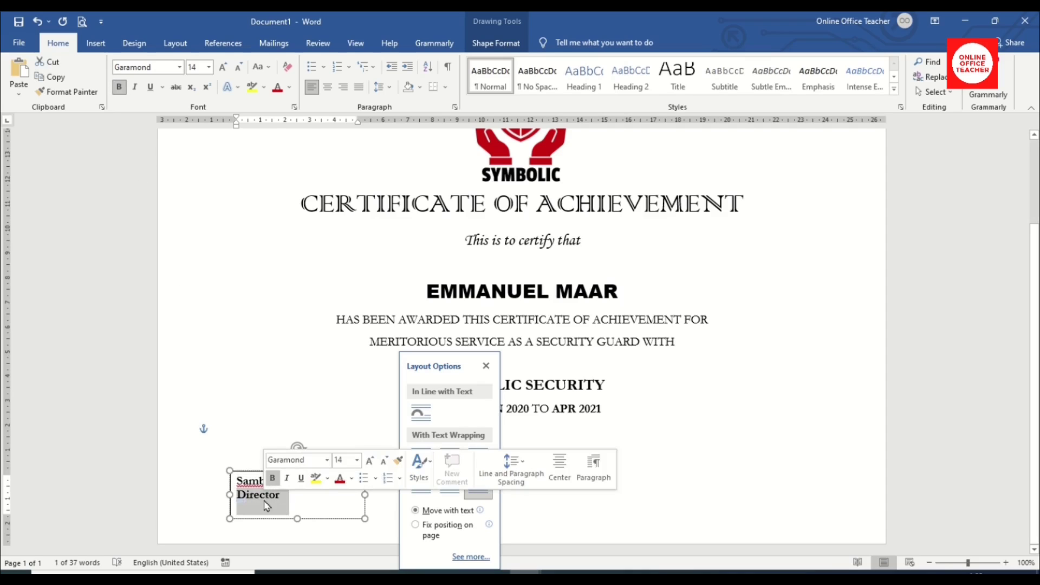
click(134, 87)
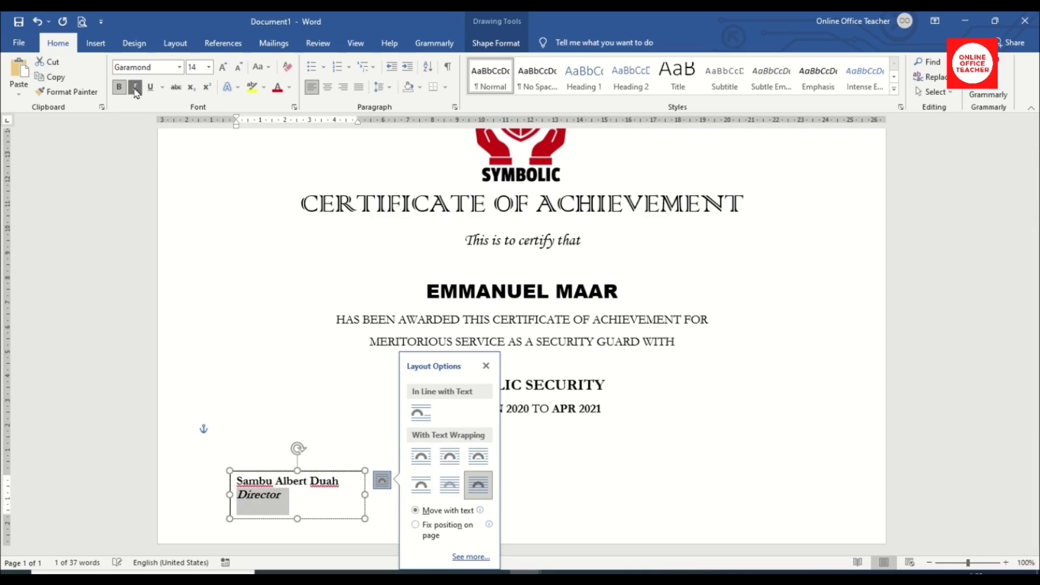
click(310, 505)
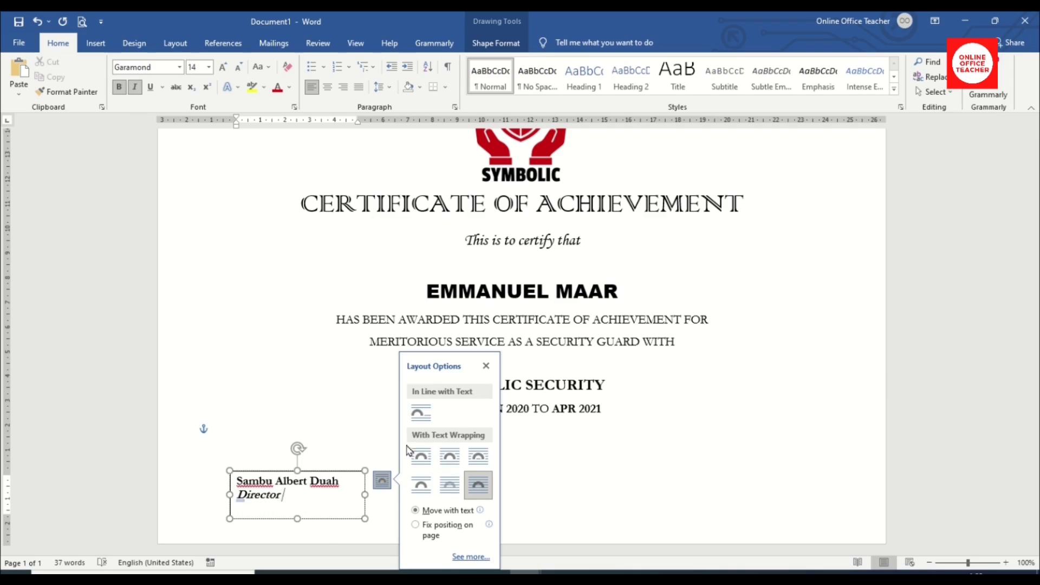
Remove the text box's fill and outline.
click(504, 46)
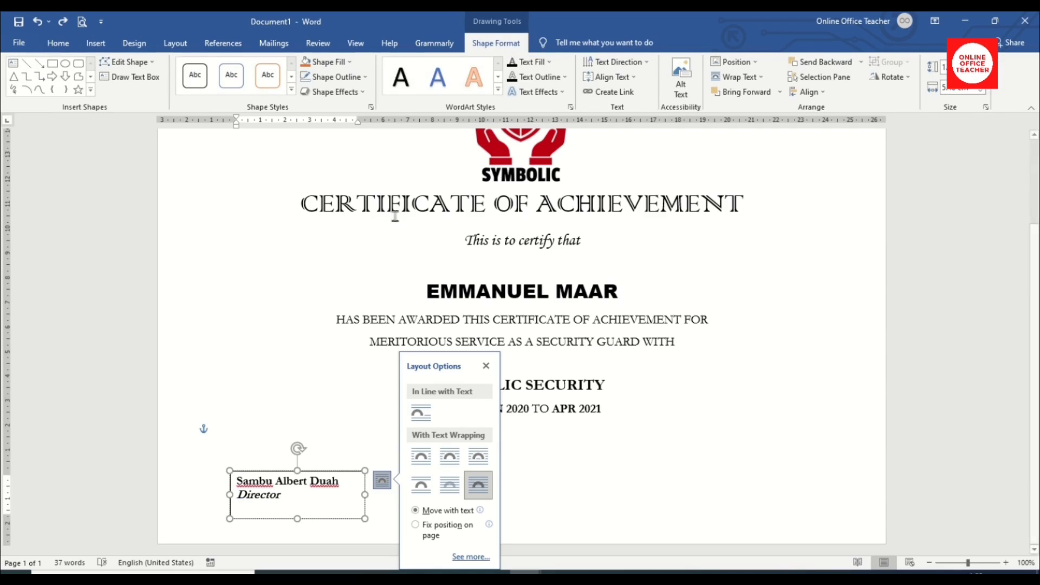
click(339, 62)
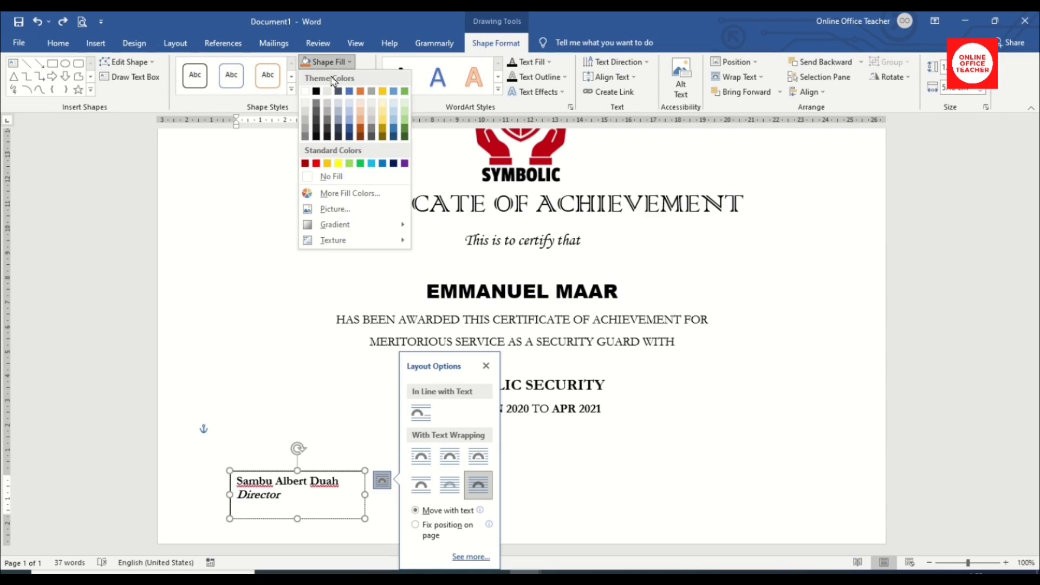
click(329, 176)
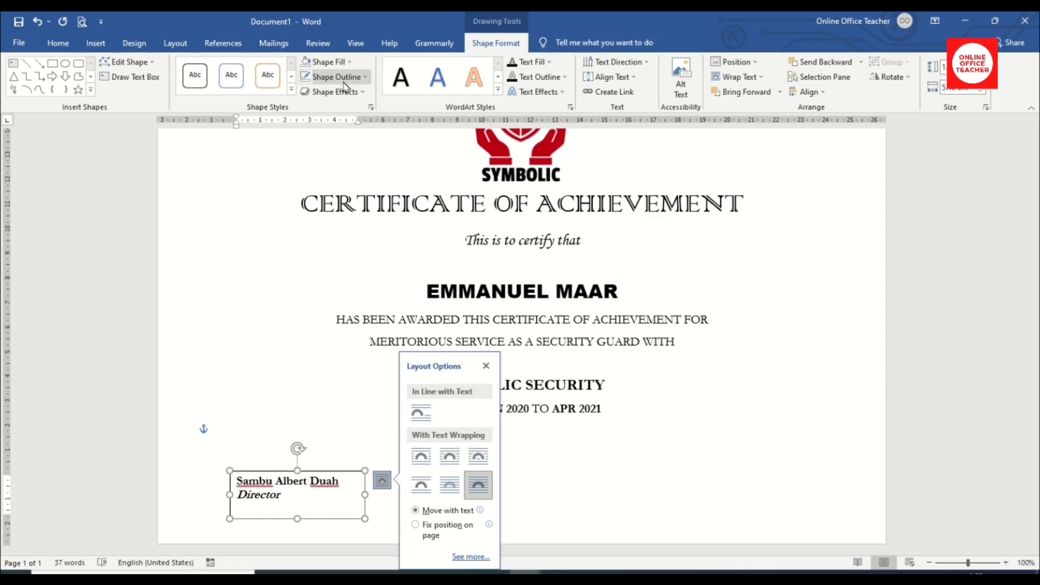
click(334, 77)
click(334, 192)
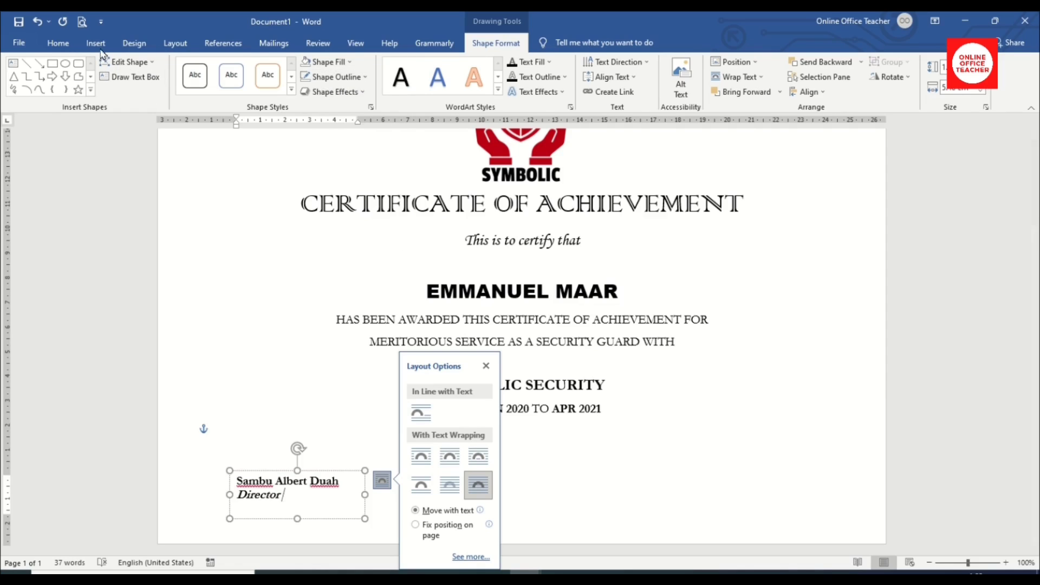
click(97, 45)
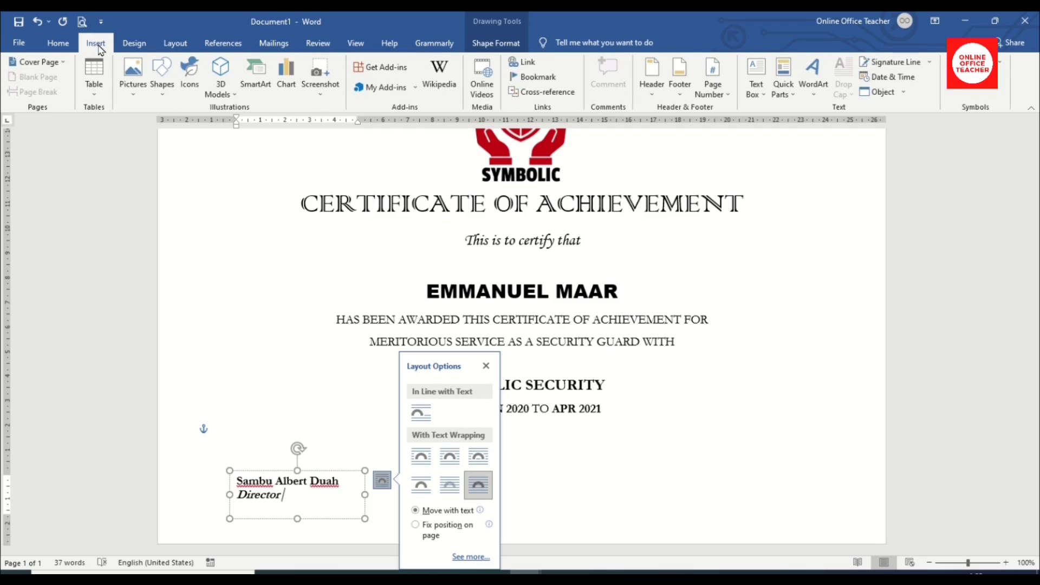
Draw a straight black line above the signer's name in the lower-left signature box.
click(162, 80)
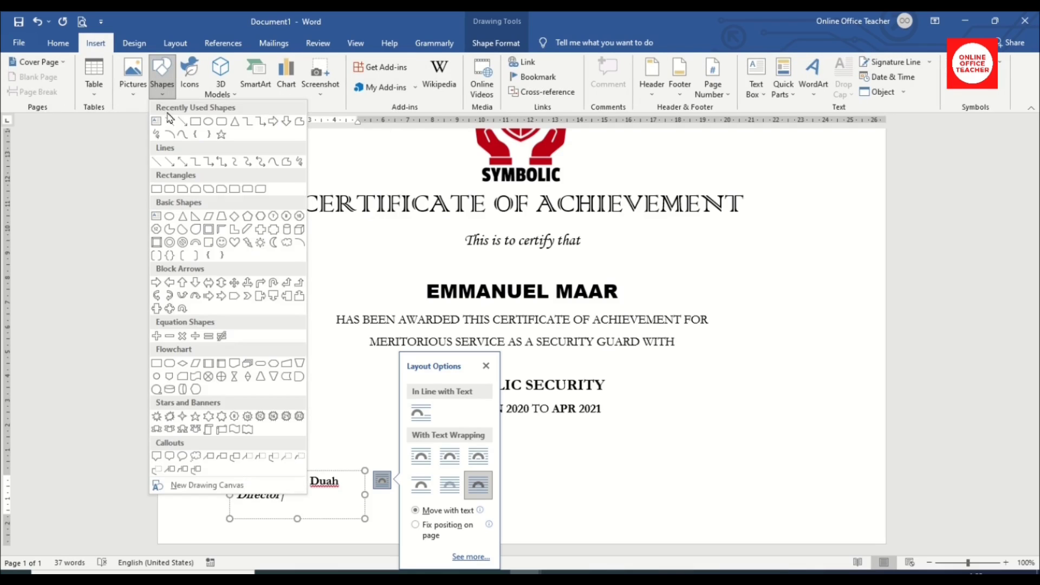
click(170, 120)
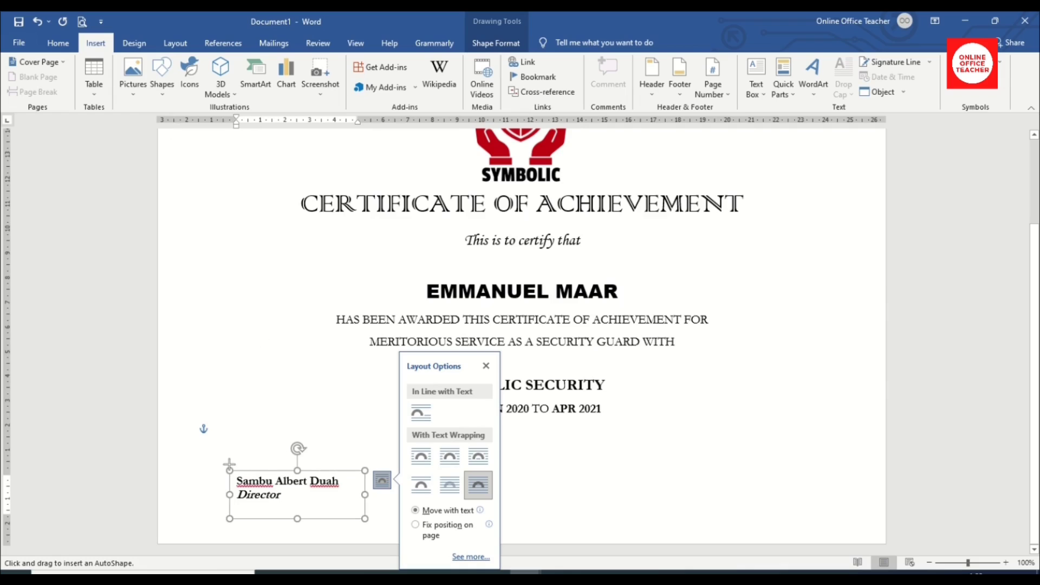
mouse_move(229, 463)
mouse_down()
mouse_move(391, 462)
mouse_move(404, 439)
mouse_move(401, 464)
mouse_move(386, 464)
mouse_up()
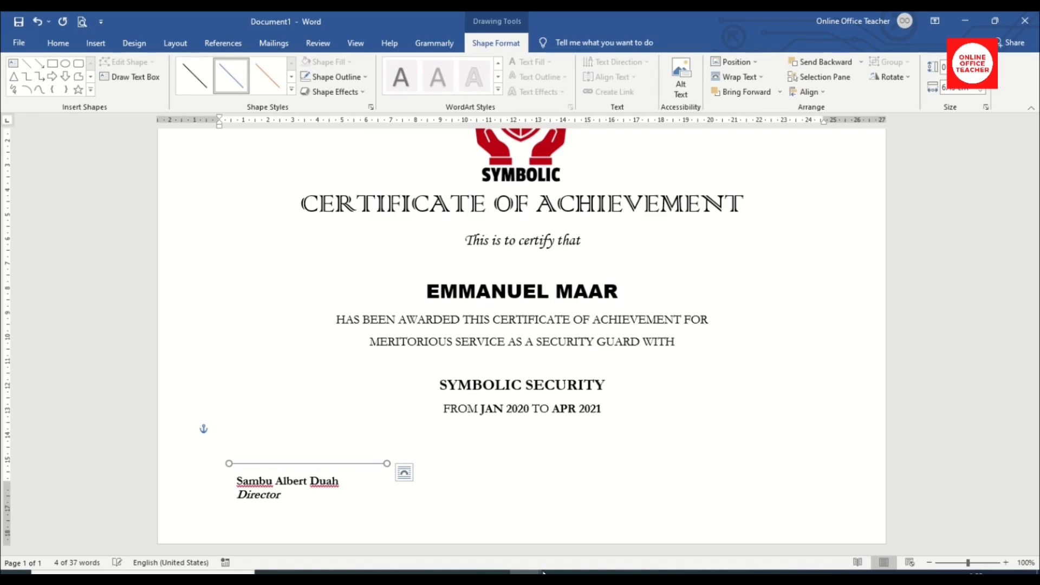
key(ctrl+Down)
key(ctrl+Down)
key(ctrl+Down)
key(ctrl+Down)
key(ctrl+Down)
key(ctrl+Down)
key(ctrl+Down)
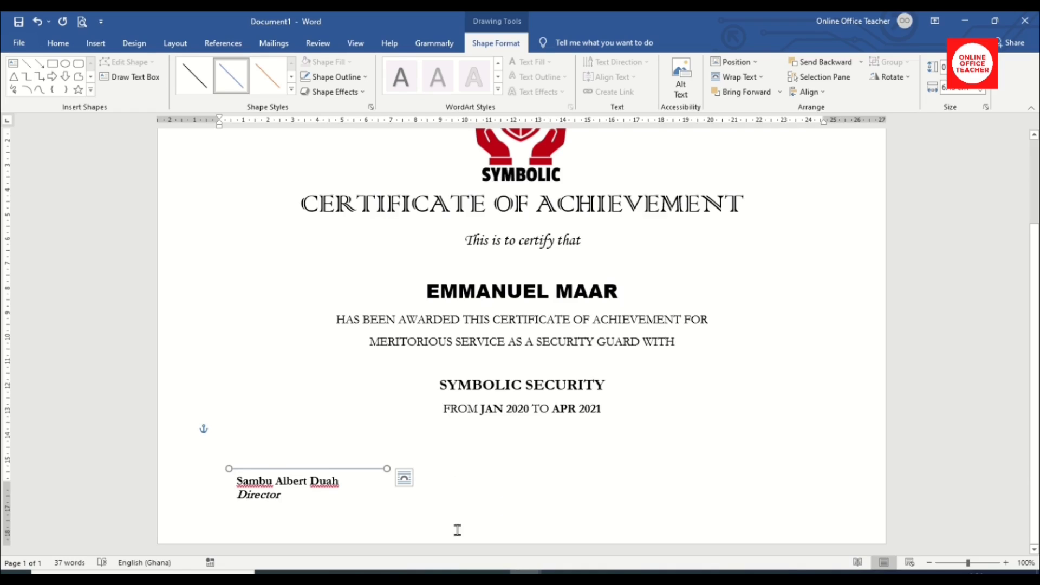
click(359, 78)
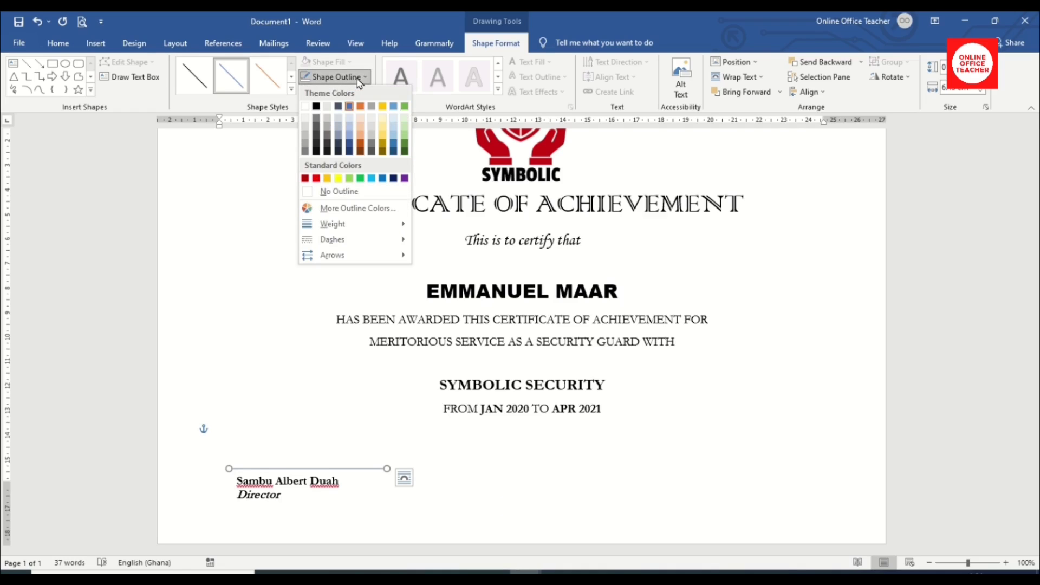
click(316, 106)
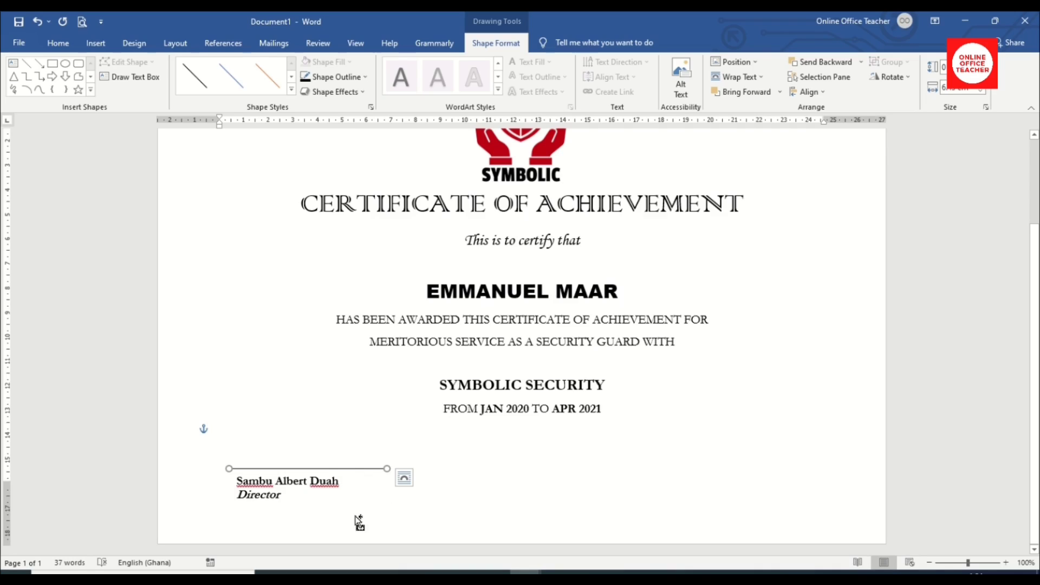
click(404, 477)
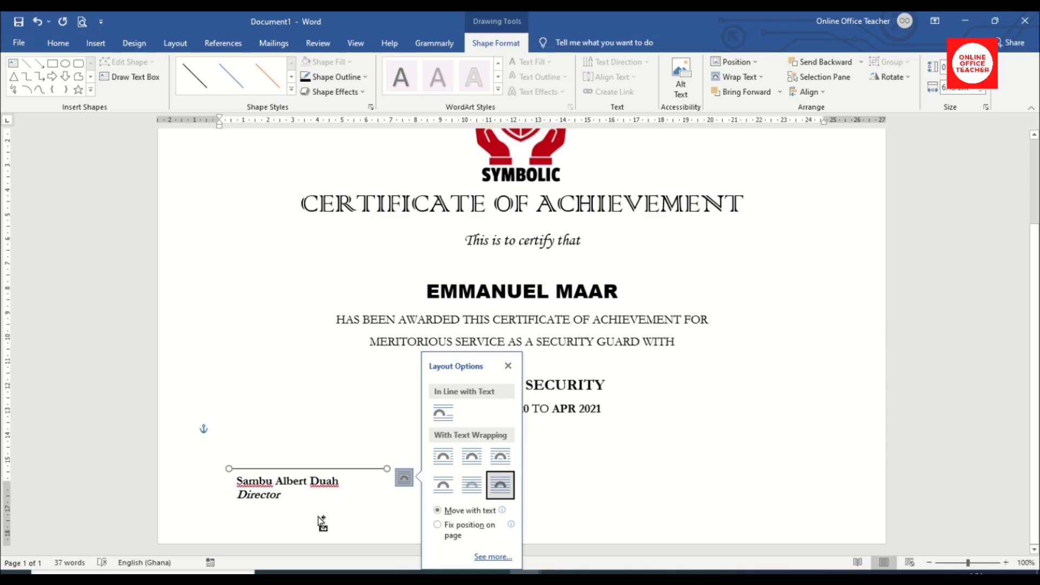
click(321, 522)
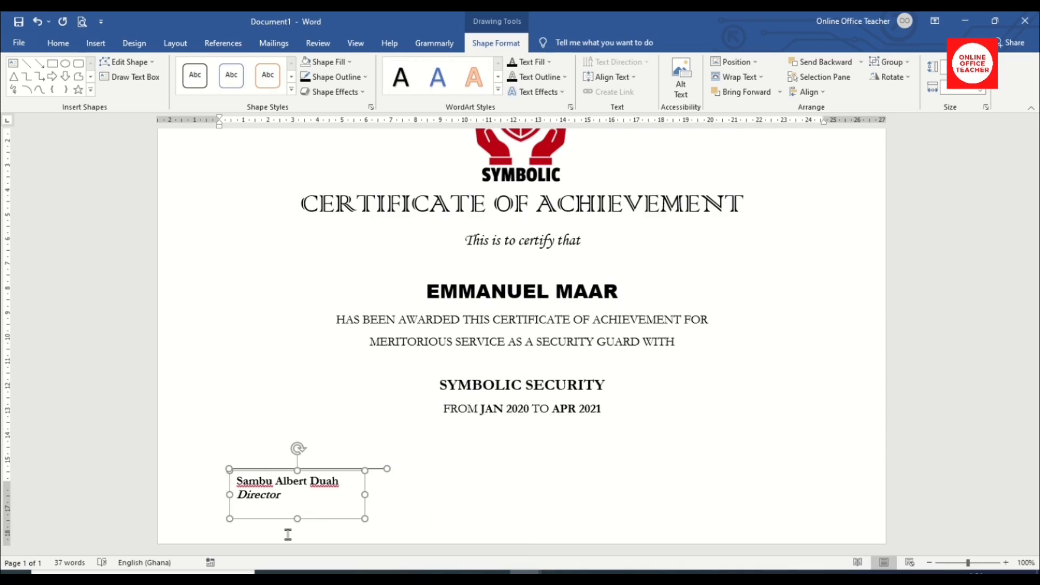
Group the signature line with its text box and place a copy at the lower right.
click(905, 63)
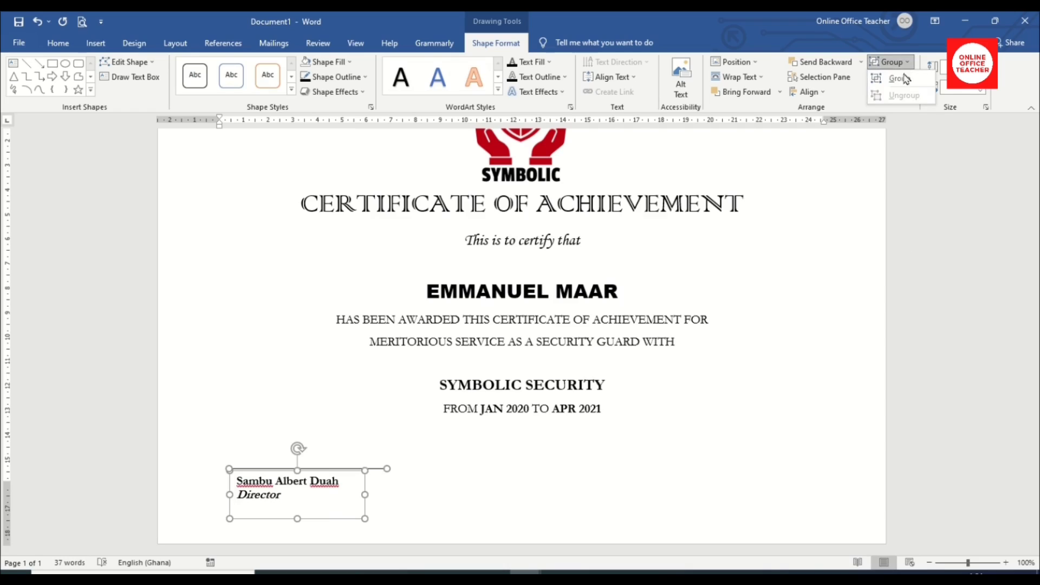
click(905, 79)
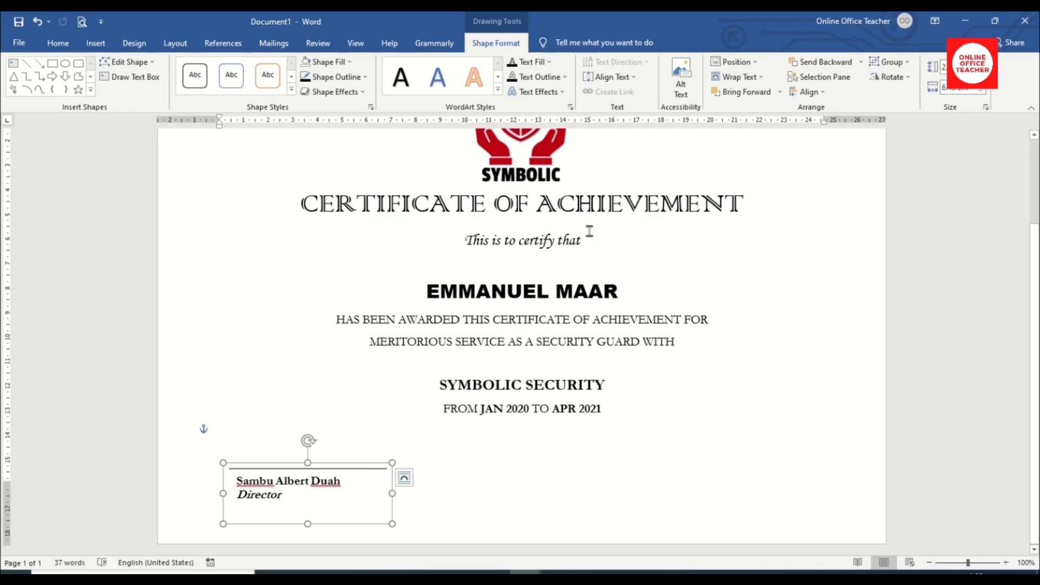
click(404, 478)
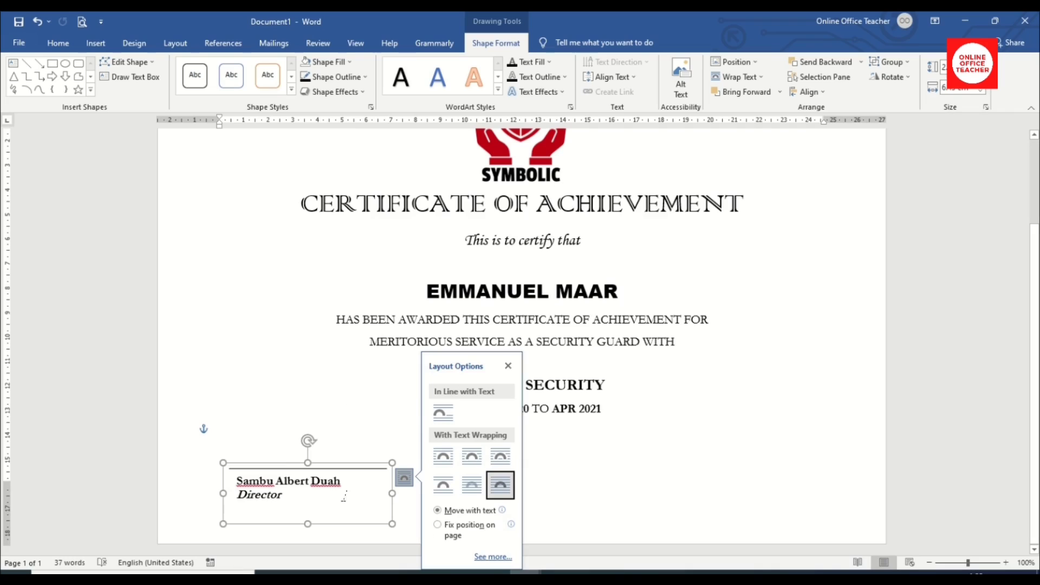
click(58, 43)
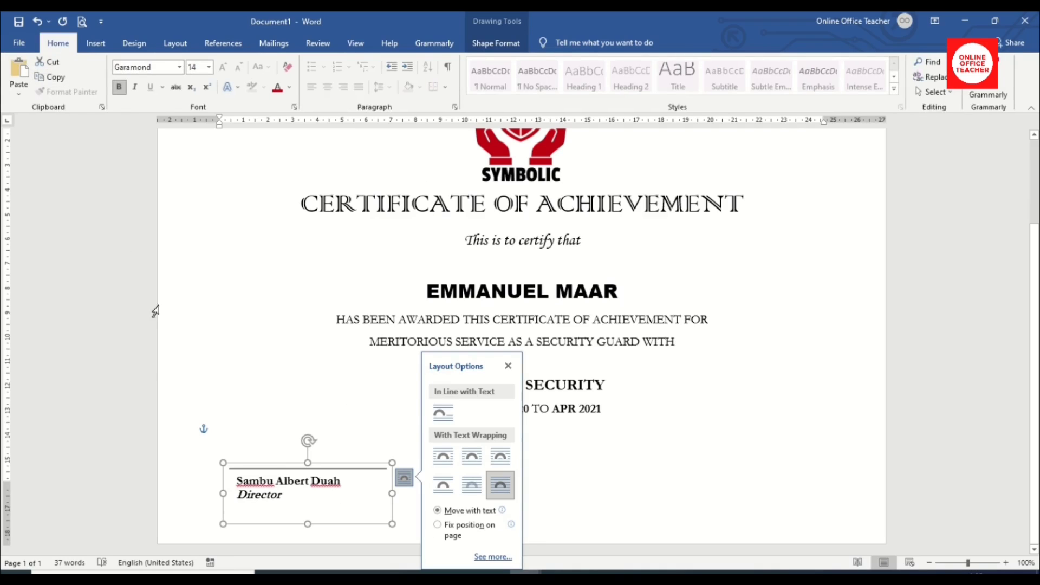
click(574, 501)
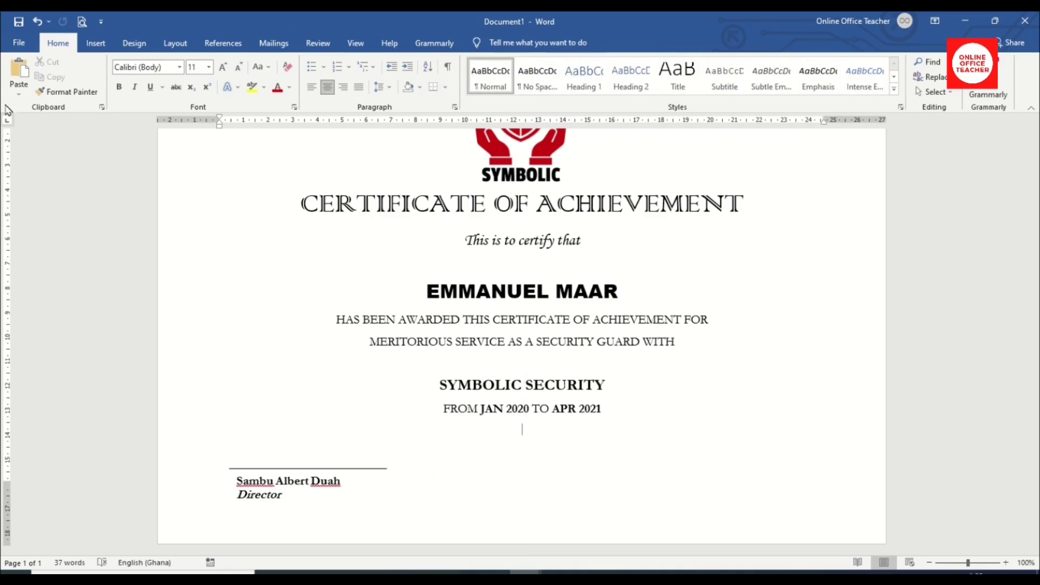
click(19, 71)
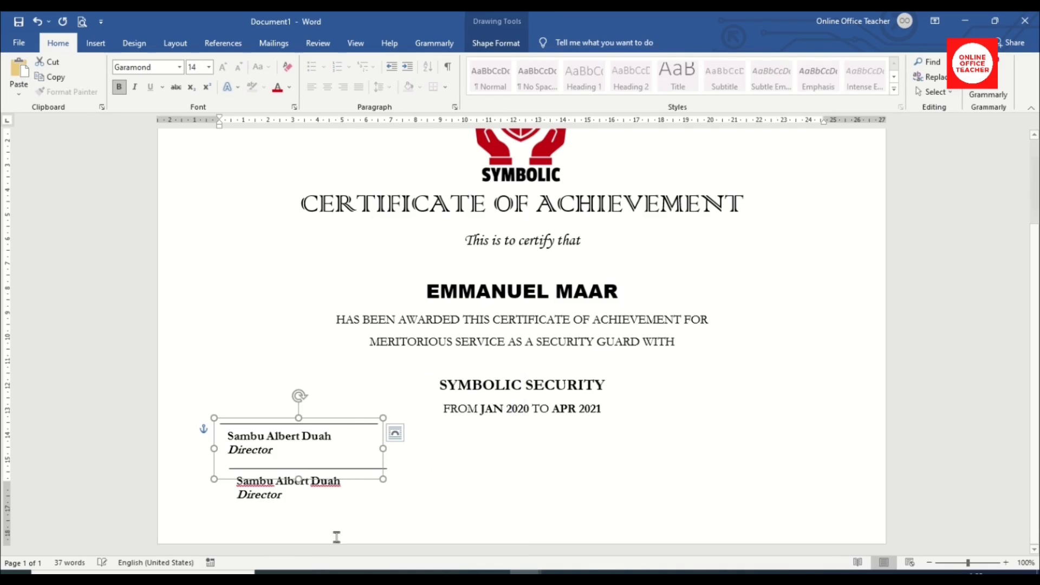
mouse_move(342, 420)
mouse_down()
mouse_move(347, 471)
mouse_move(342, 462)
mouse_move(539, 479)
mouse_move(759, 472)
mouse_move(778, 448)
mouse_move(783, 467)
mouse_up()
mouse_move(806, 404)
mouse_down()
mouse_move(758, 441)
mouse_move(799, 447)
mouse_up()
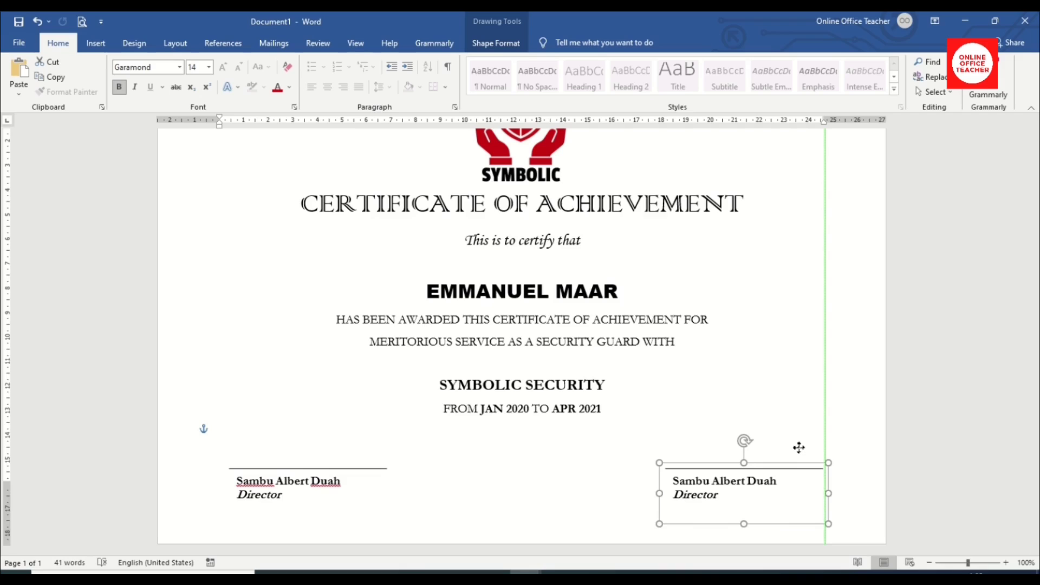
Replace the copy's text with the new signatory's name and the italic title 'Human Resource'.
click(709, 481)
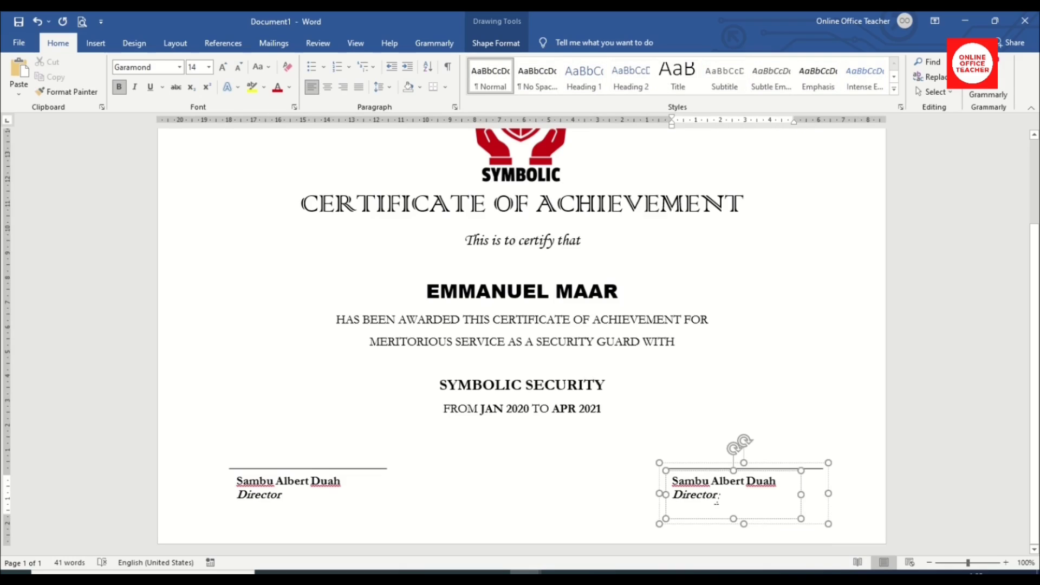
key(ctrl+a)
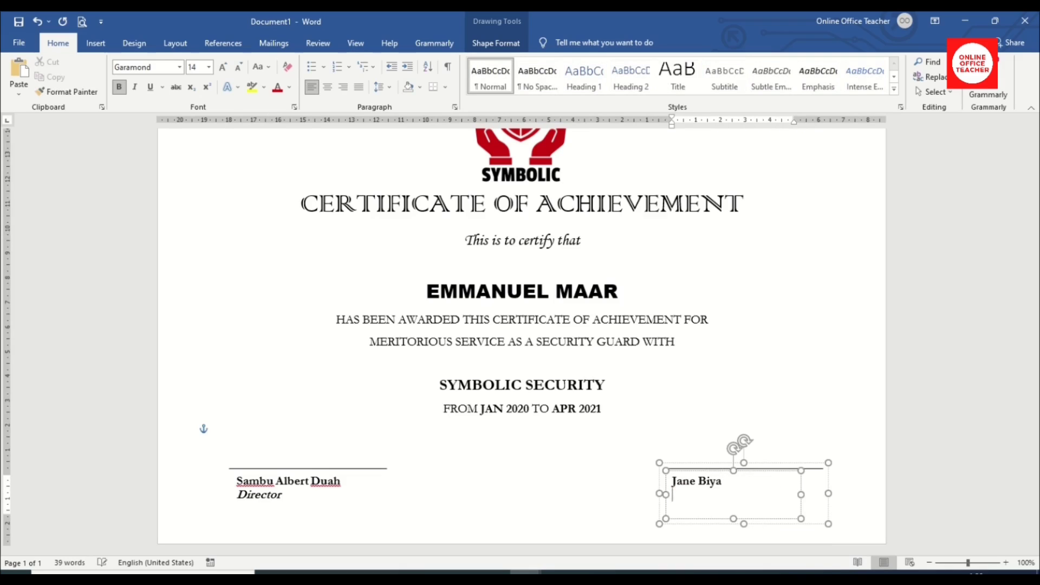
text(Human Resource)
key(BackSpace)
key(BackSpace)
key(BackSpace)
text(urce)
drag(773, 513, 671, 490)
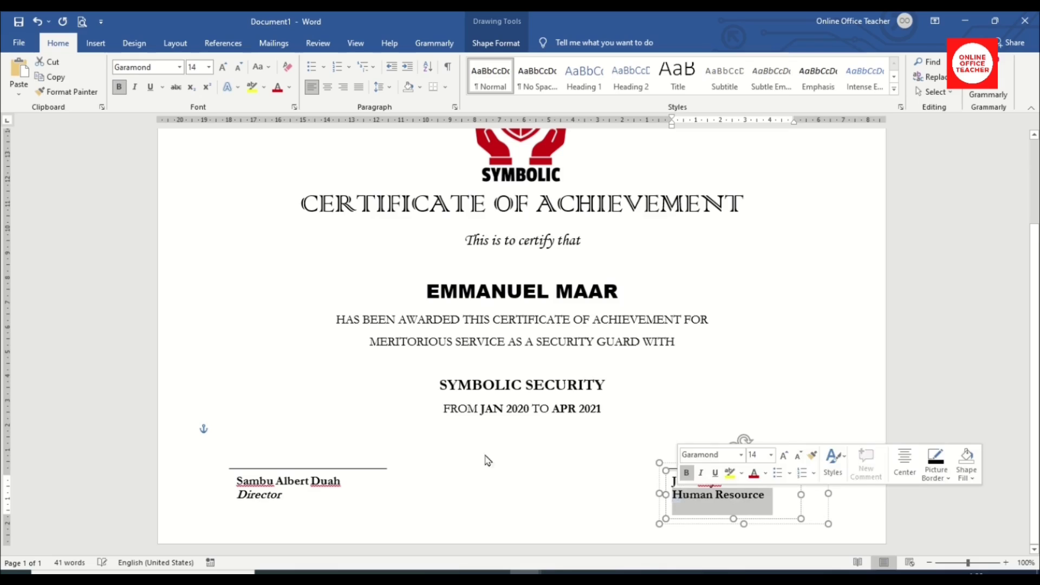
click(134, 87)
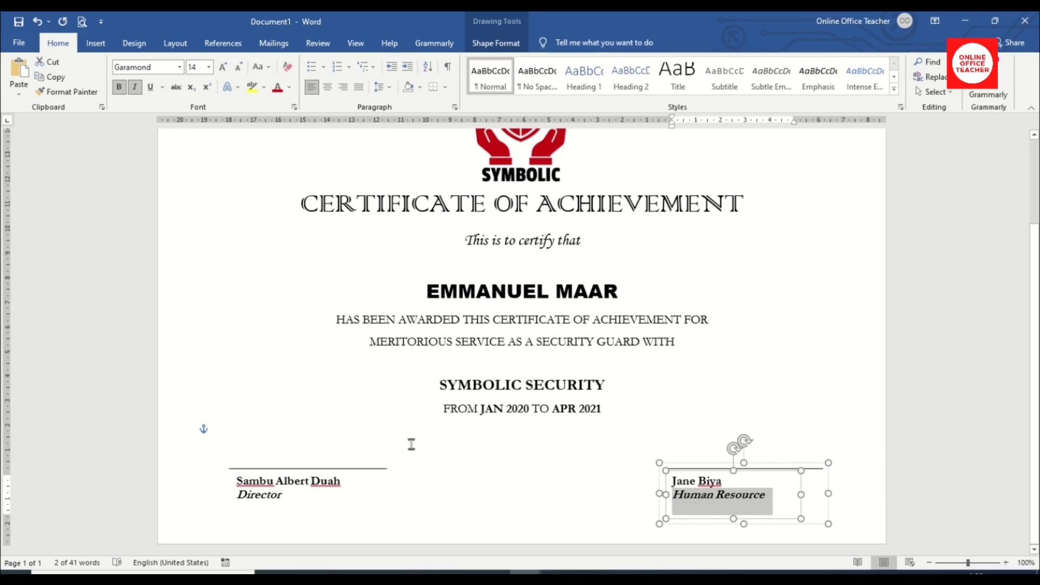
Ungroup the second signature block and shift its text box slightly to the right.
click(664, 443)
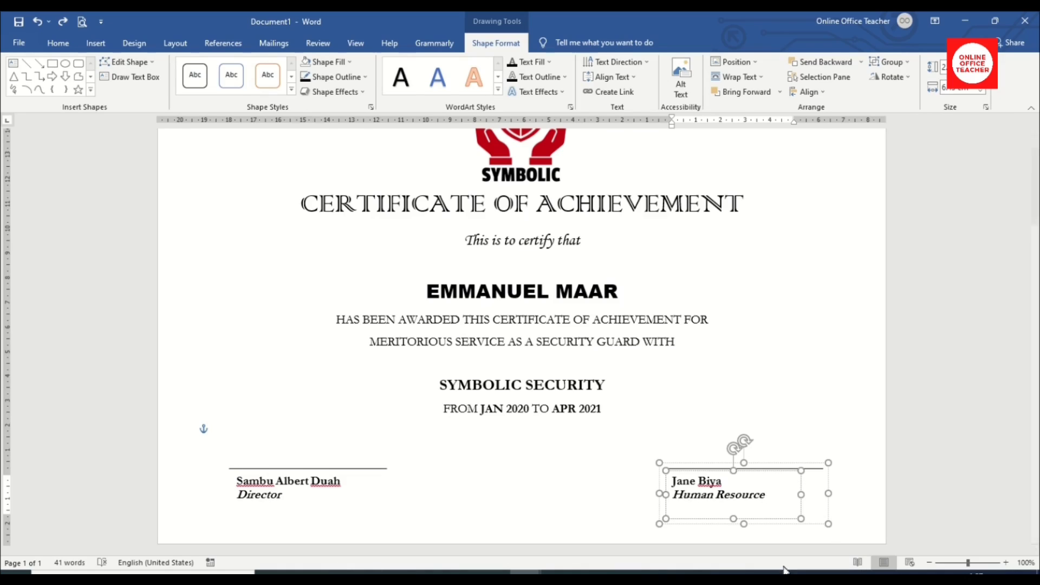
click(788, 467)
right_click(788, 467)
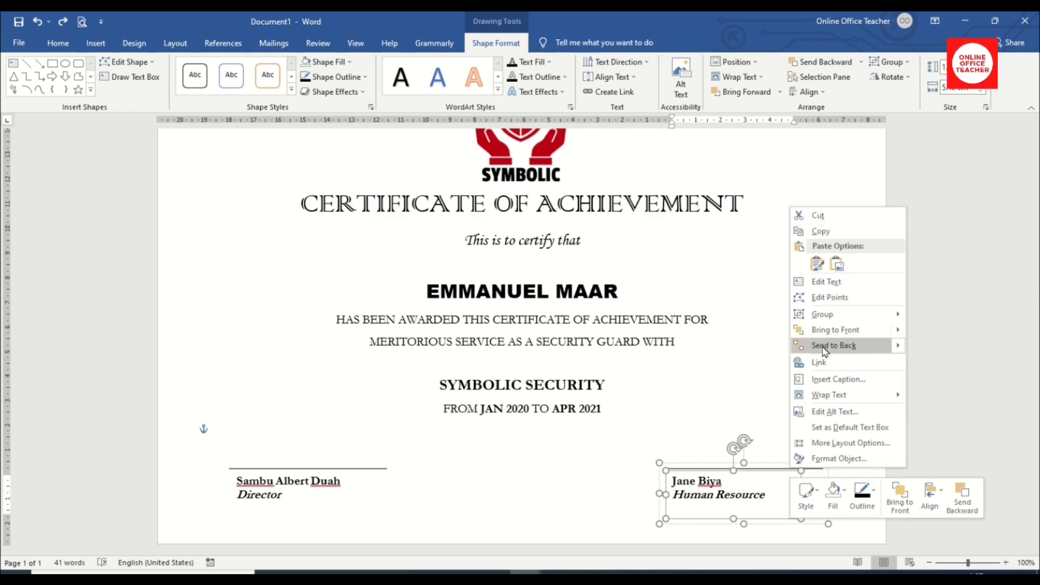
mouse_move(838, 321)
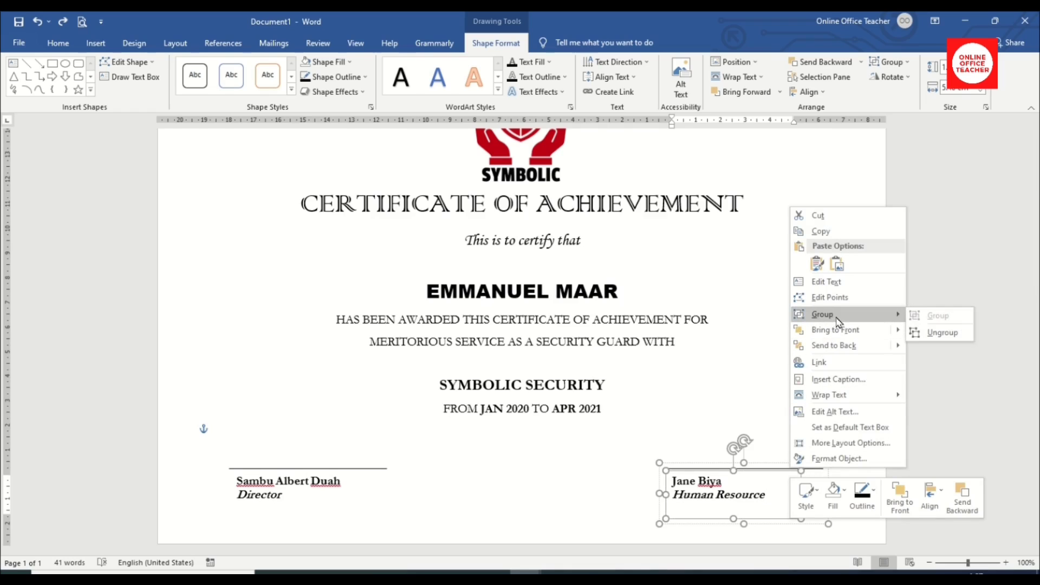
click(932, 332)
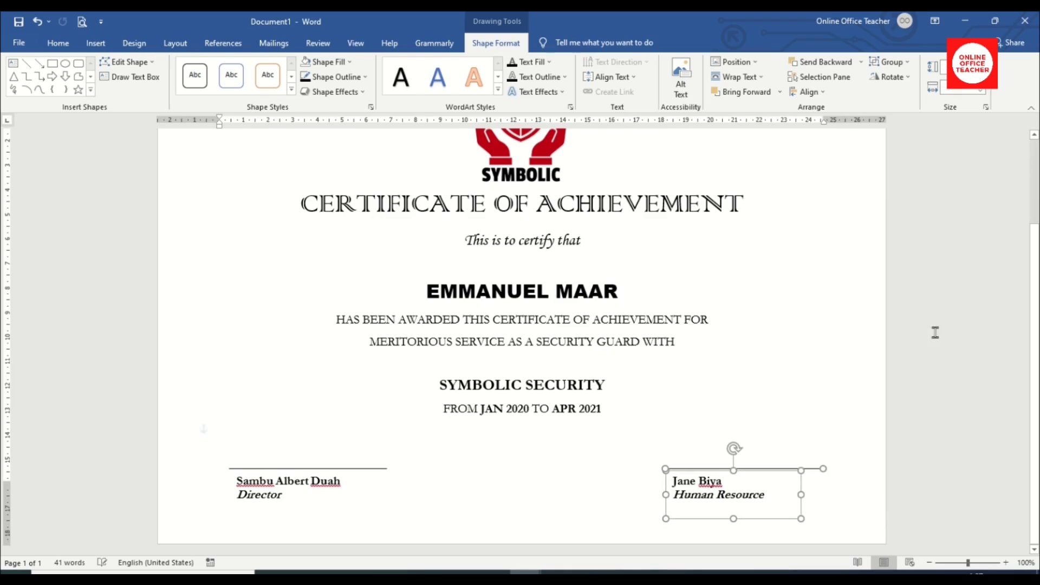
click(844, 504)
click(794, 504)
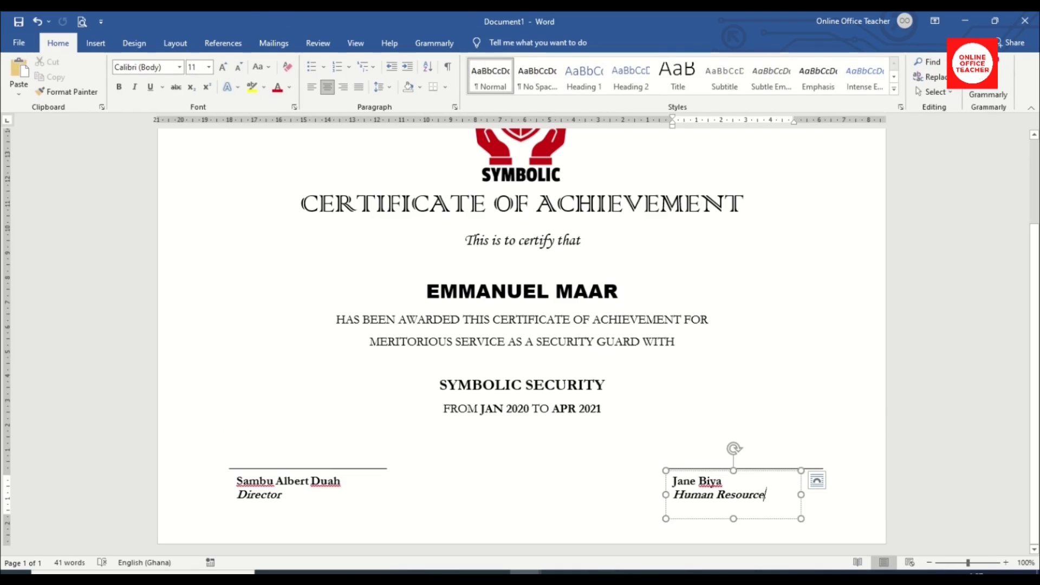
key(Escape)
drag(801, 506, 802, 509)
key(Right)
key(Right)
key(Right)
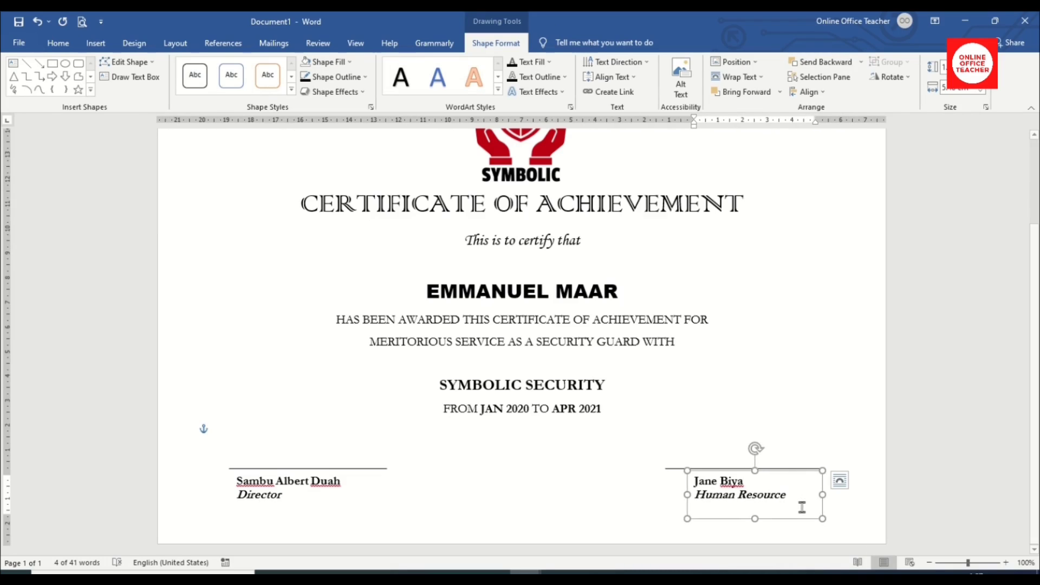
Right-align the second signatory's name and Human Resource title.
drag(801, 498, 695, 484)
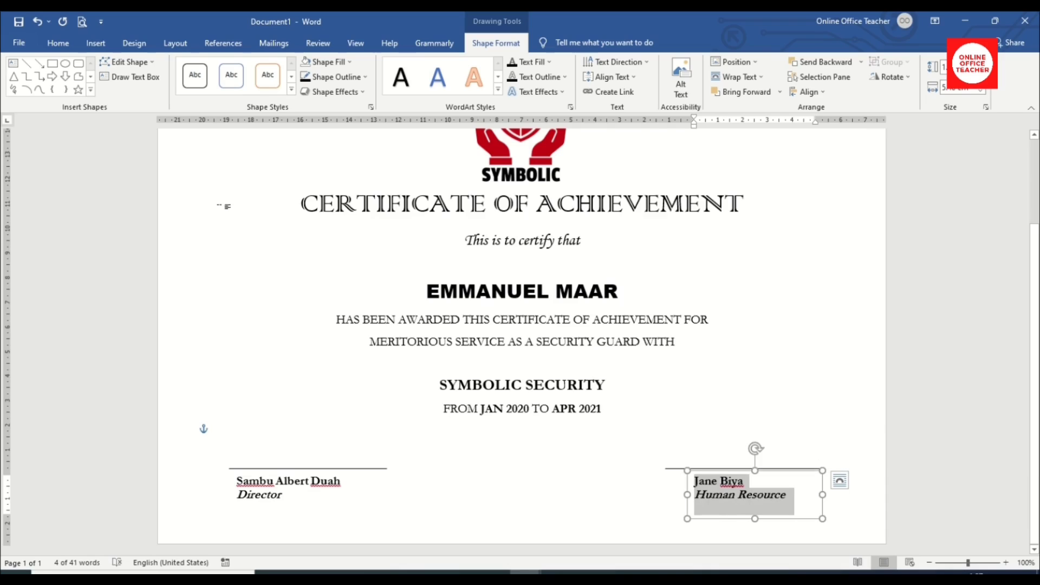
click(61, 46)
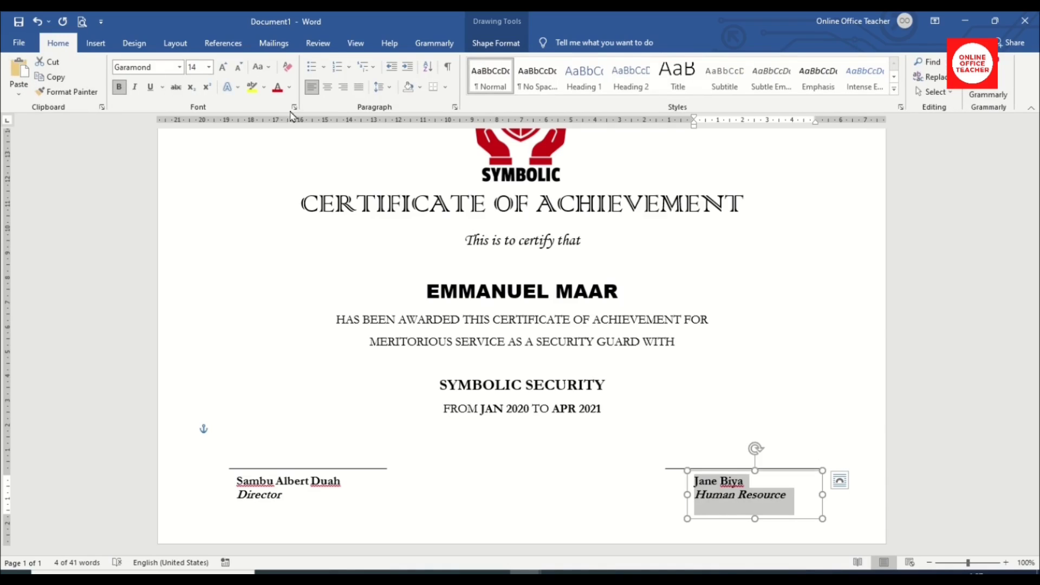
click(343, 88)
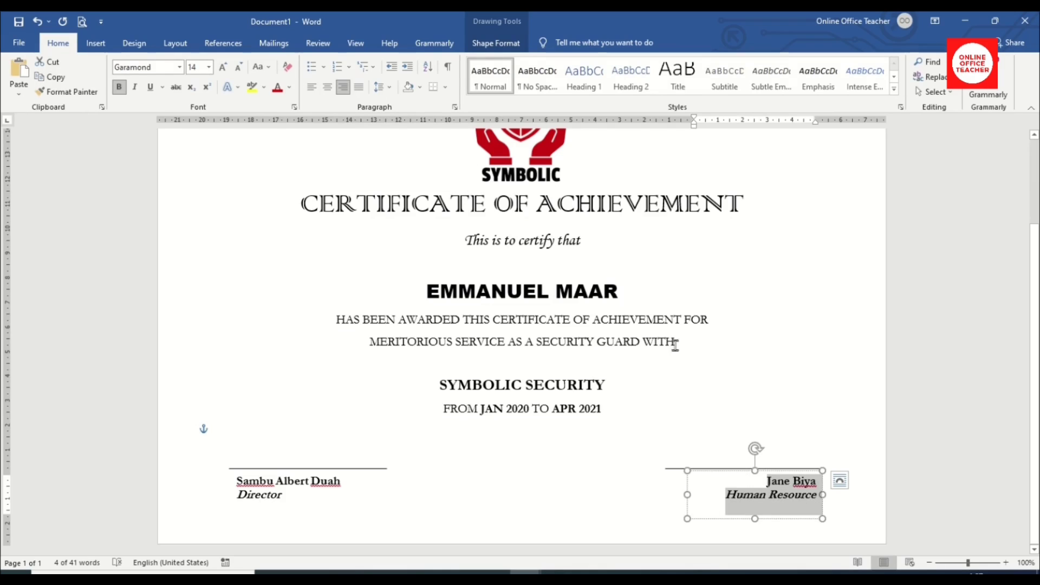
key(ctrl+Home)
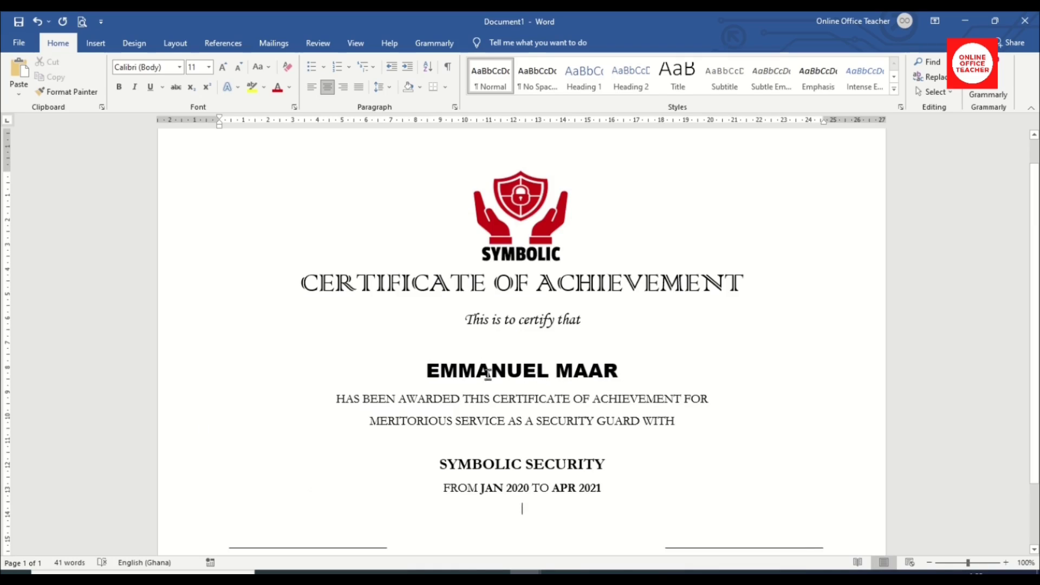
click(95, 43)
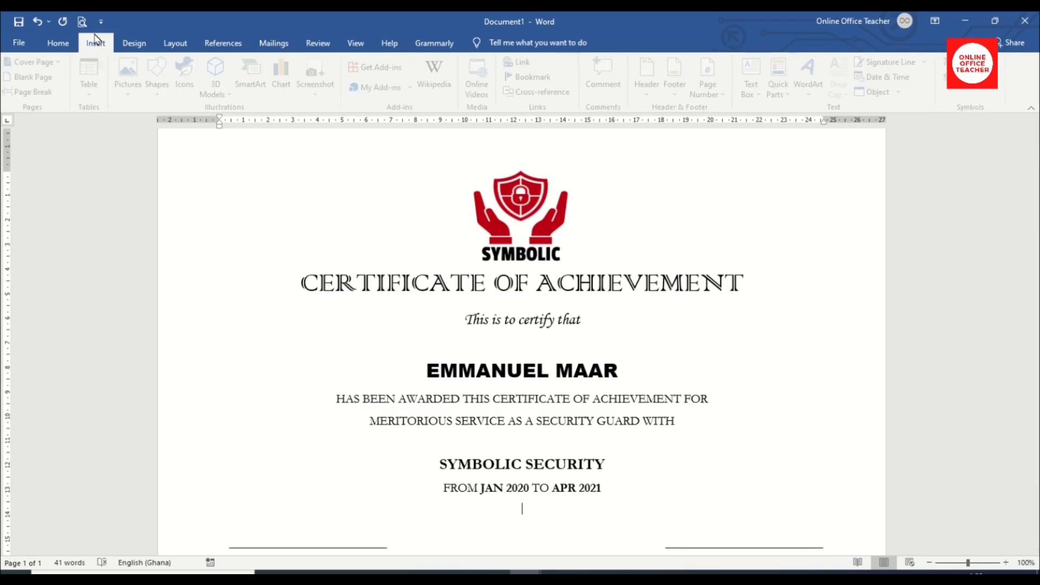
Draw a black horizontal line just beneath the recipient's name.
click(161, 86)
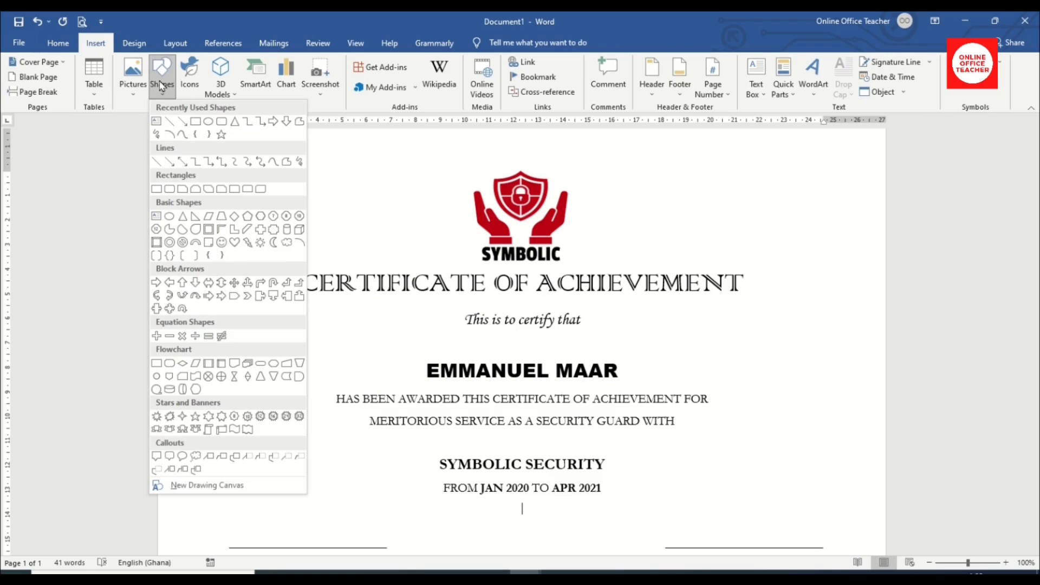
click(170, 129)
drag(348, 377, 732, 391)
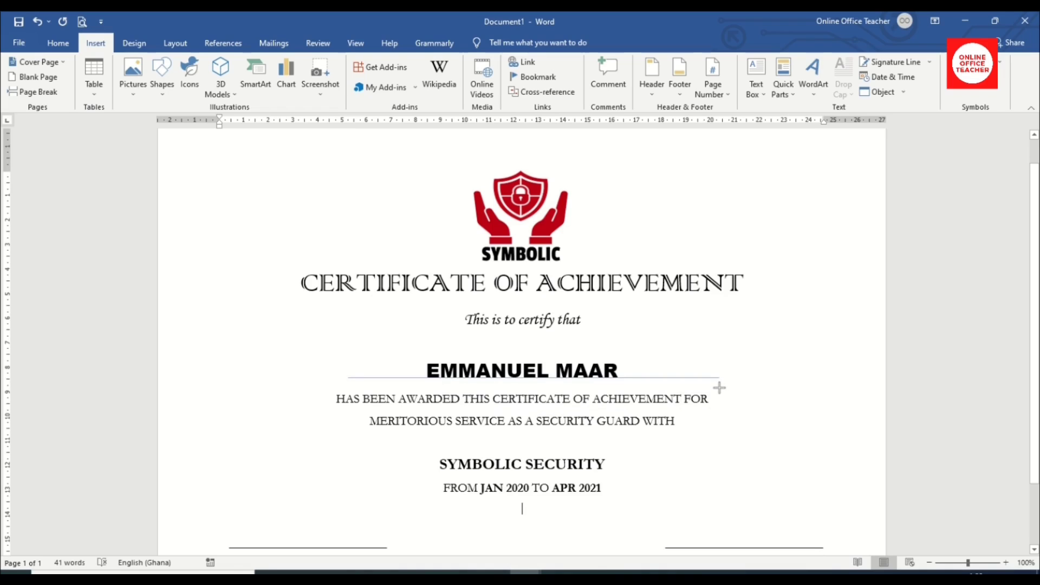
drag(719, 387, 719, 388)
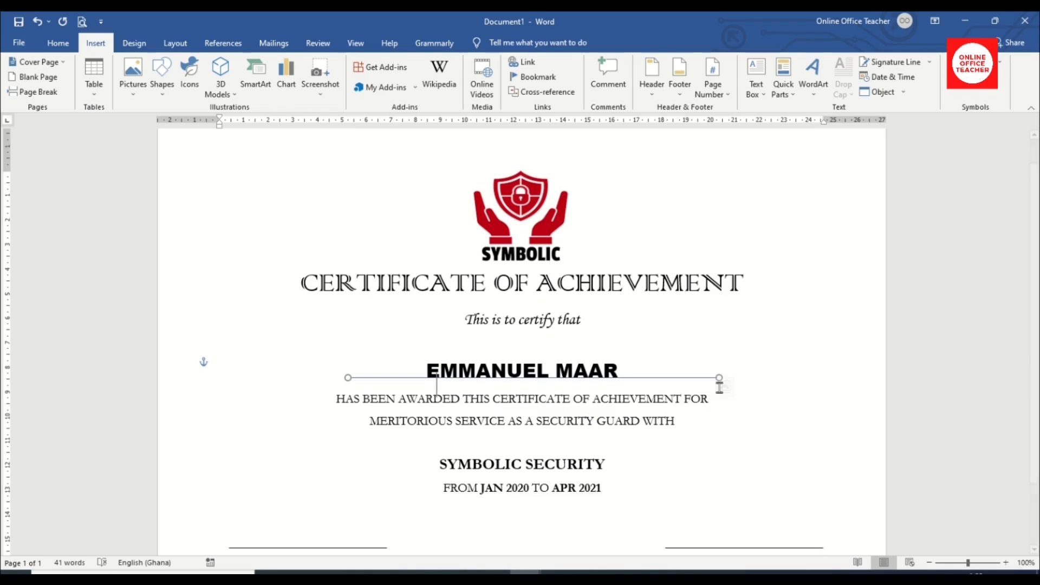
key(ctrl+Down)
key(ctrl+Down)
key(ctrl+Down)
key(ctrl+Down)
key(ctrl+Down)
key(ctrl+Down)
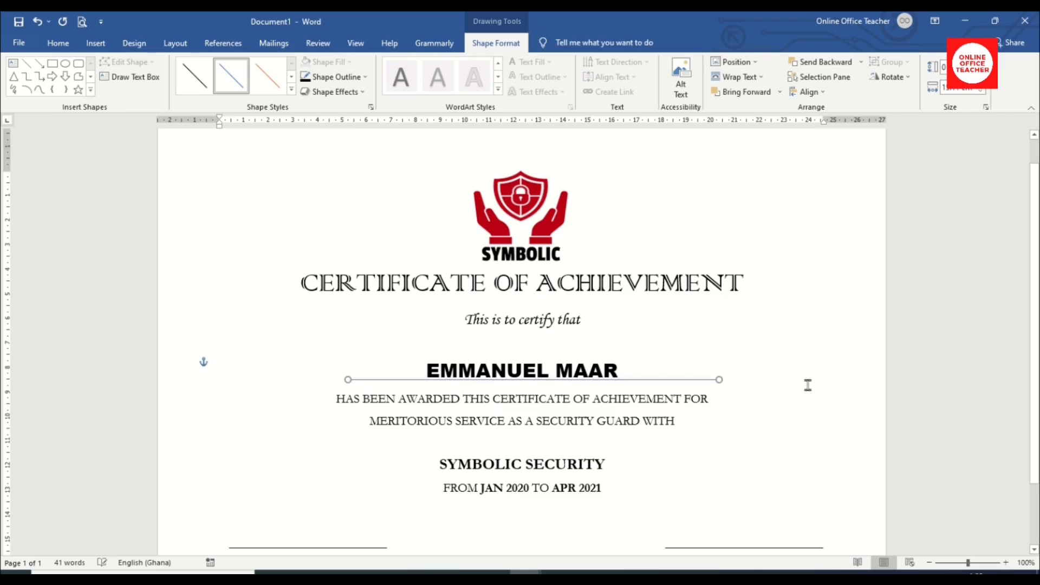
key(ctrl+Down)
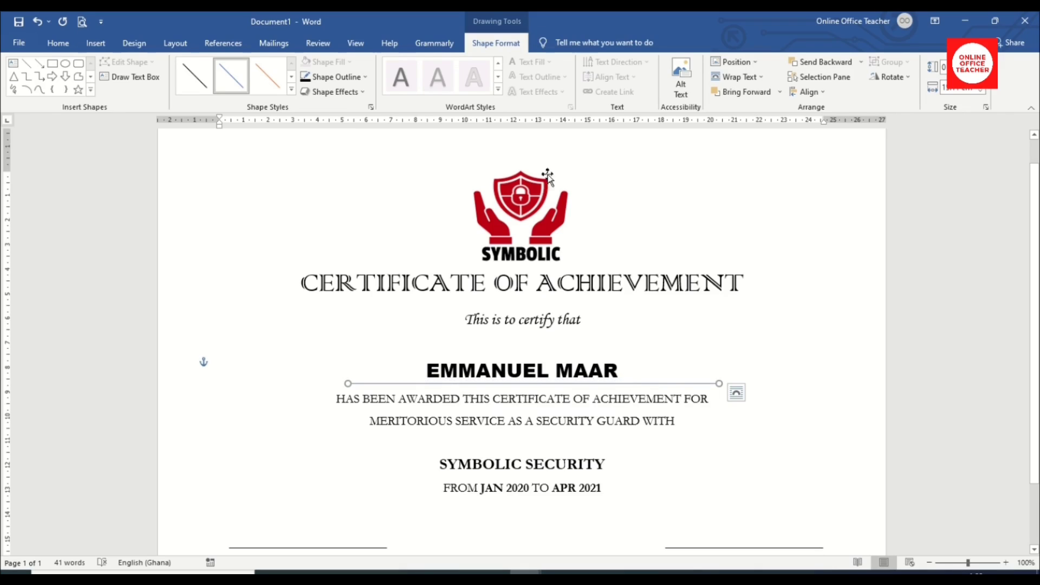
click(347, 78)
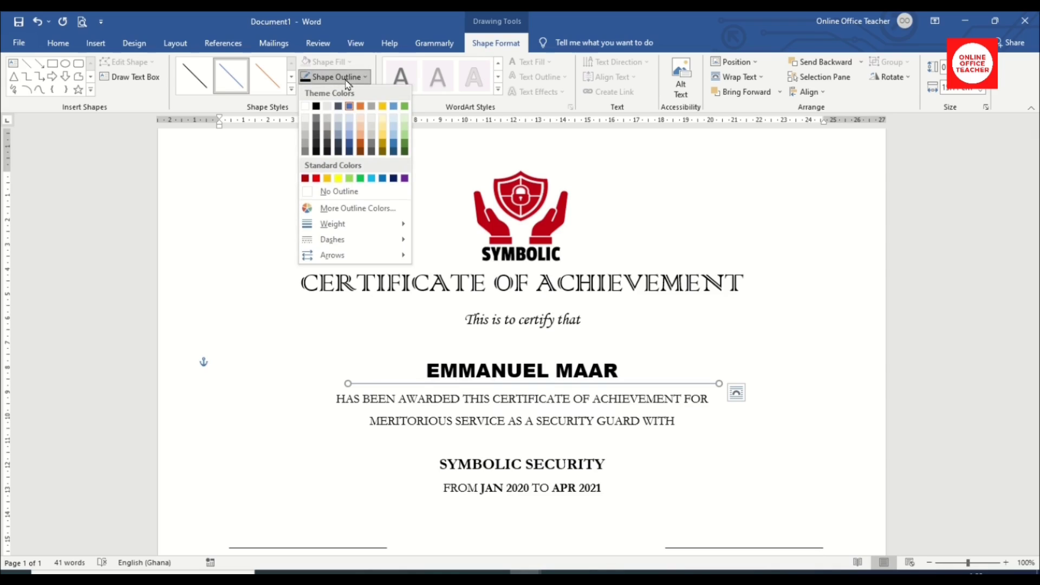
click(316, 106)
Give the underline a 1½ pt weight and centre it horizontally on the page.
click(335, 77)
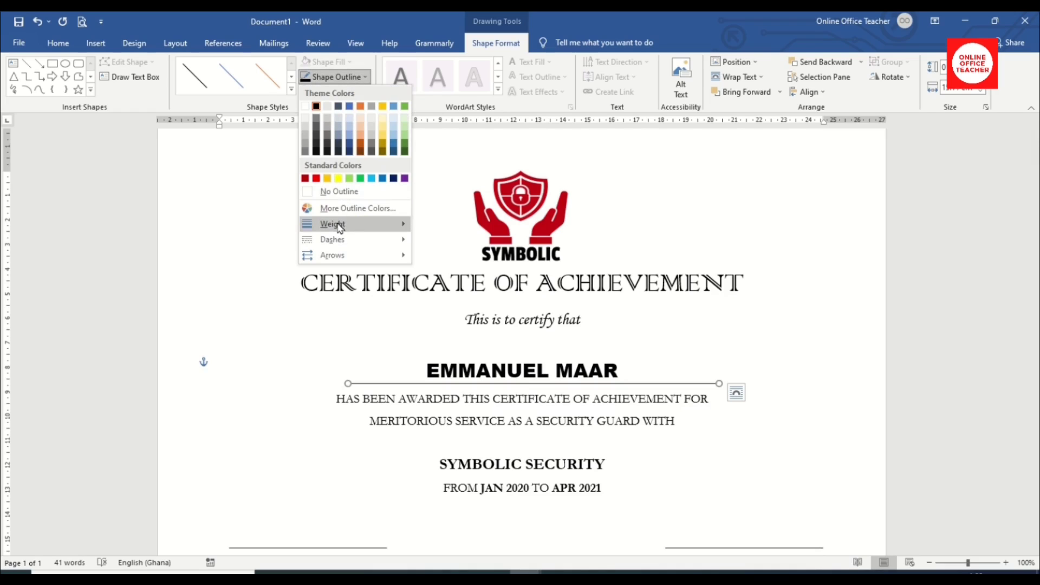
mouse_move(339, 227)
click(479, 282)
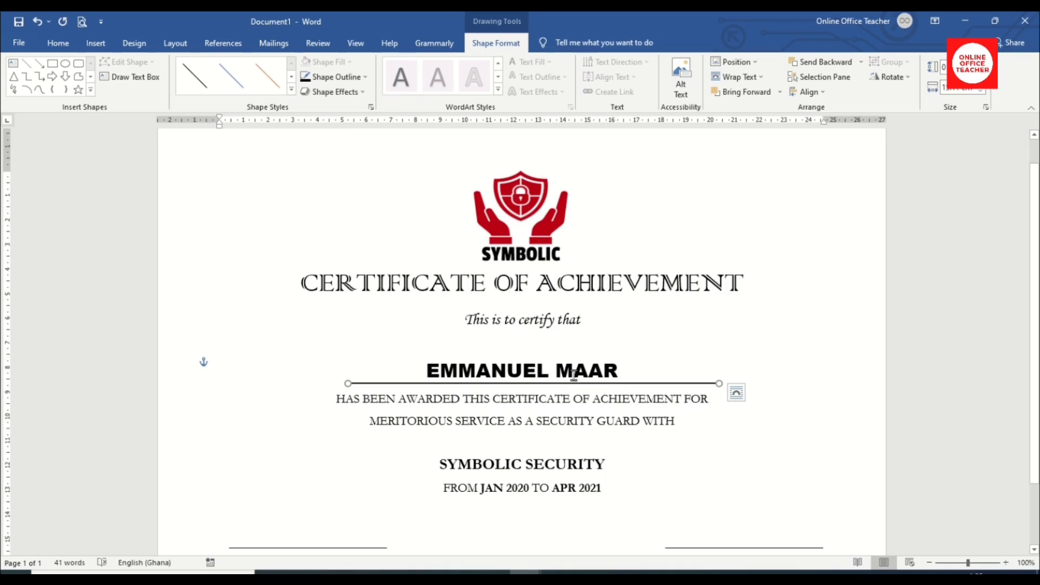
click(809, 92)
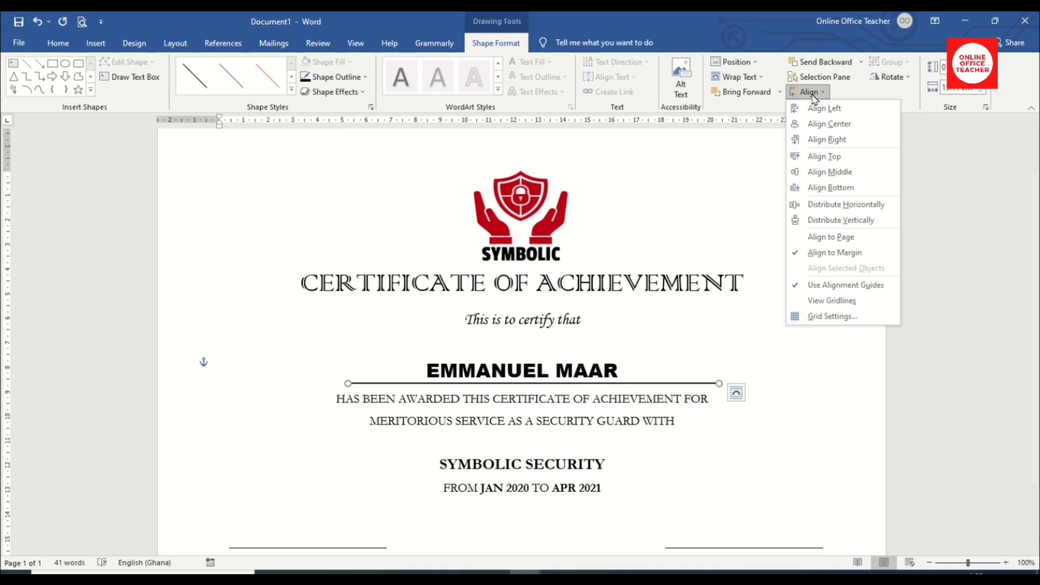
click(829, 124)
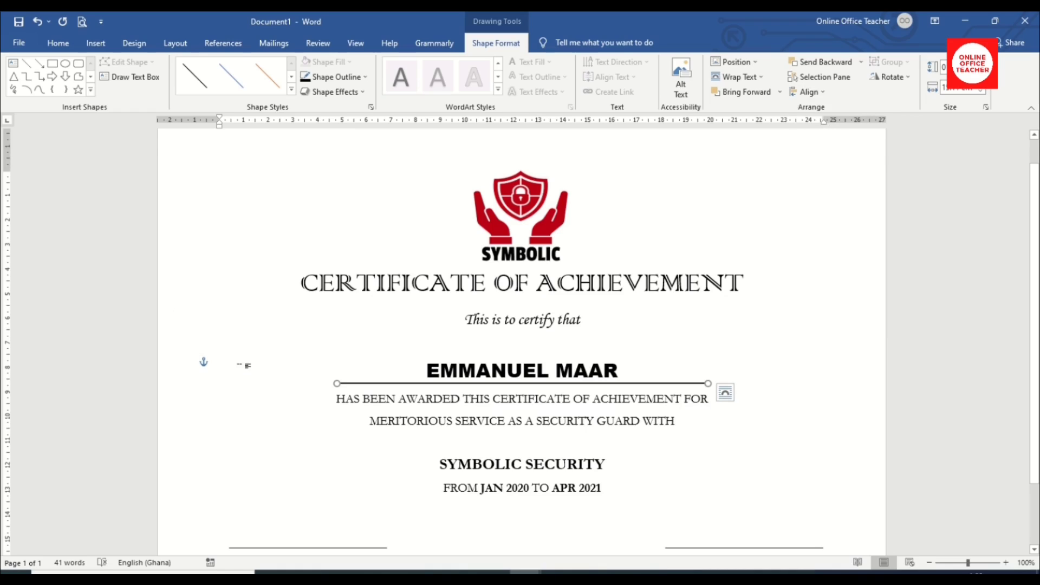
scroll(244, 364, up, 1)
click(854, 396)
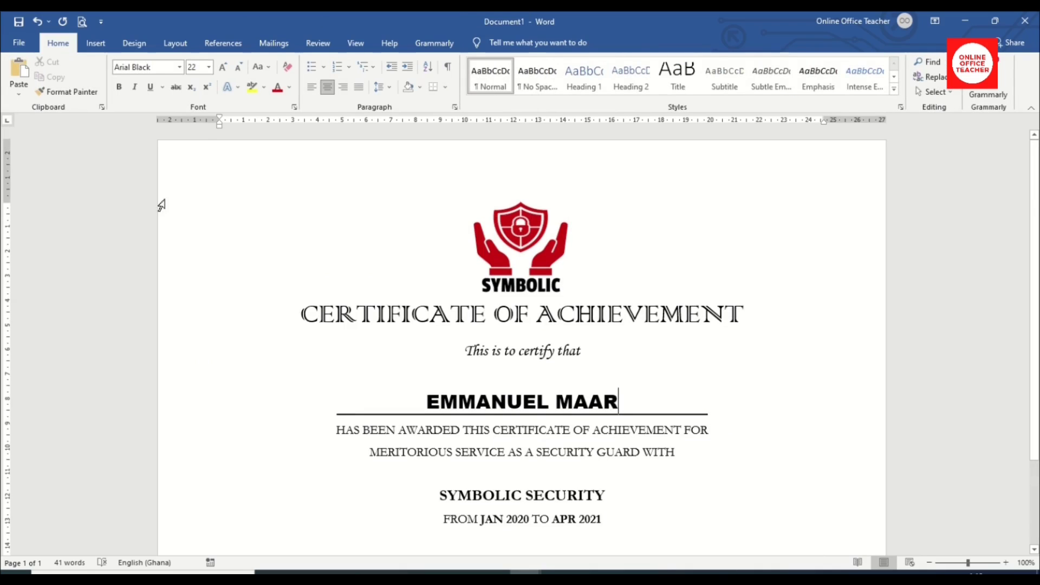
Insert the SEAL picture from this computer into the certificate.
click(96, 44)
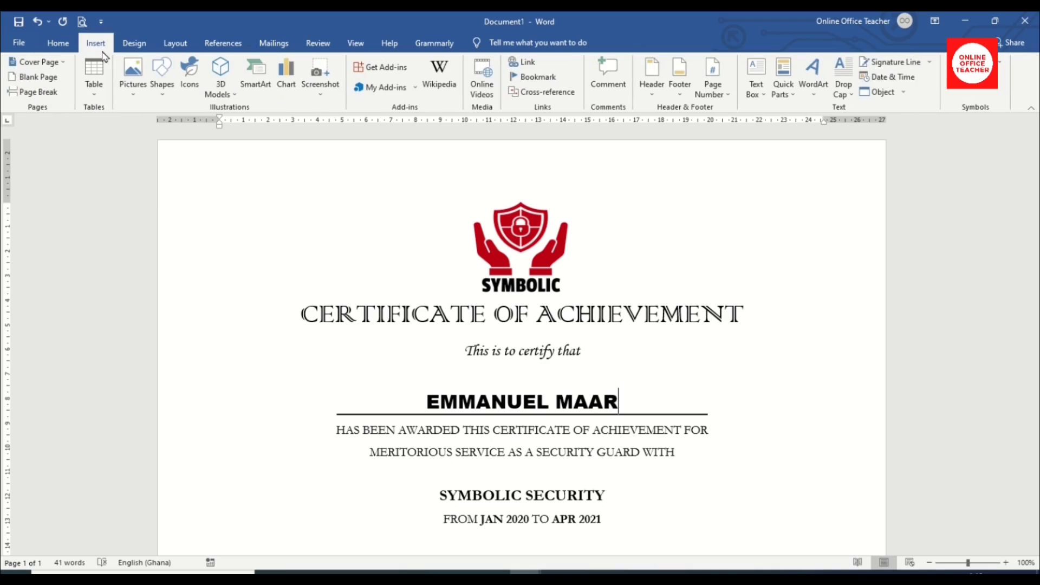
click(133, 79)
click(158, 125)
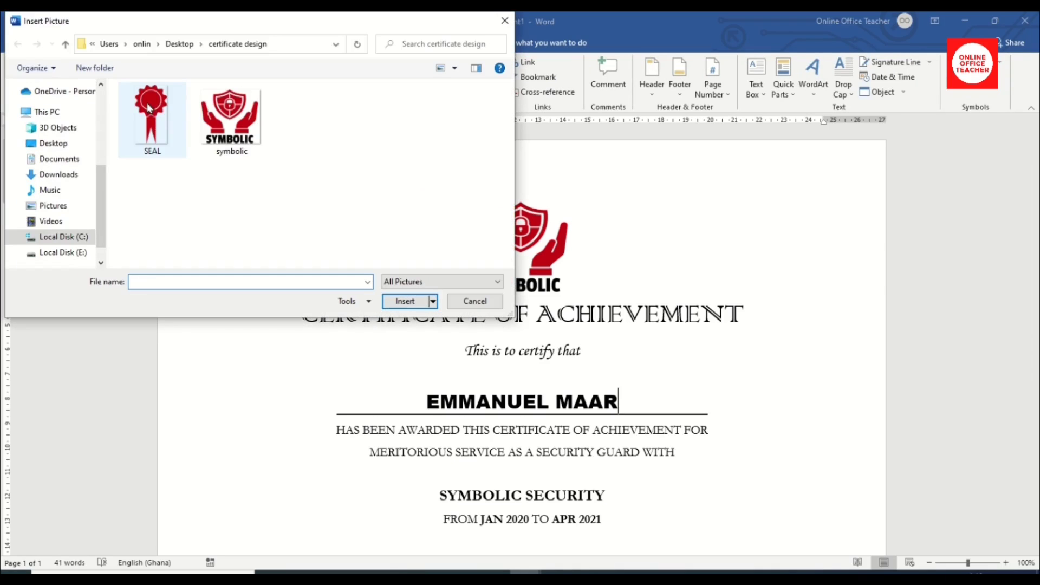
click(150, 108)
click(420, 301)
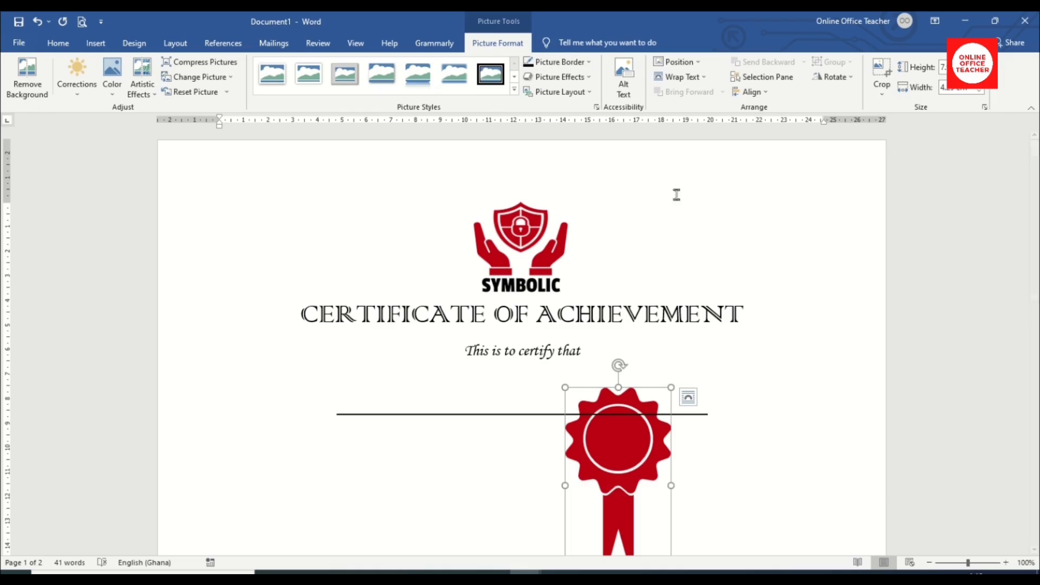
Set the seal to In Front of Text and move it to the left margin beside the title.
click(695, 78)
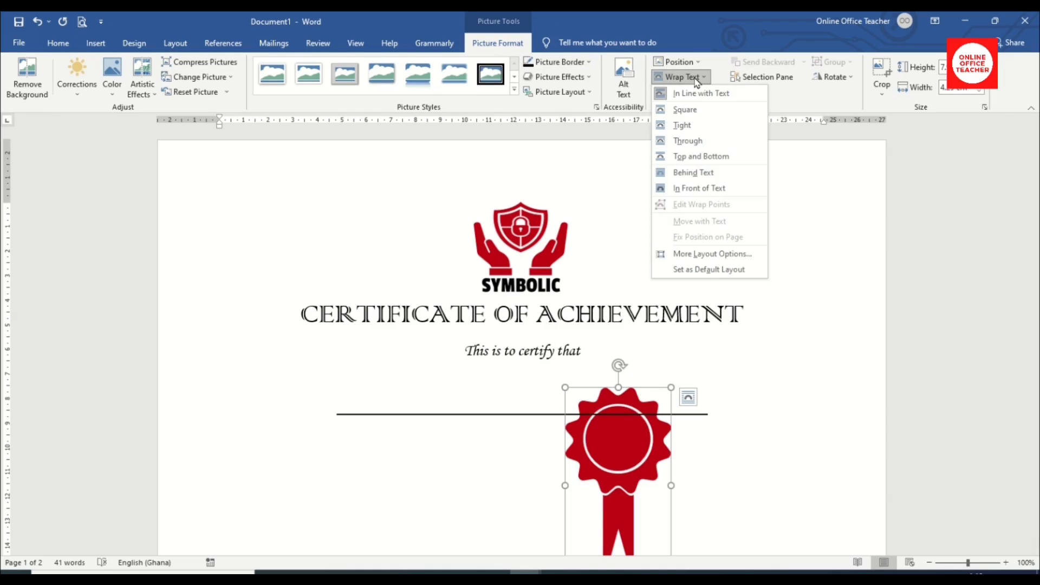
click(696, 190)
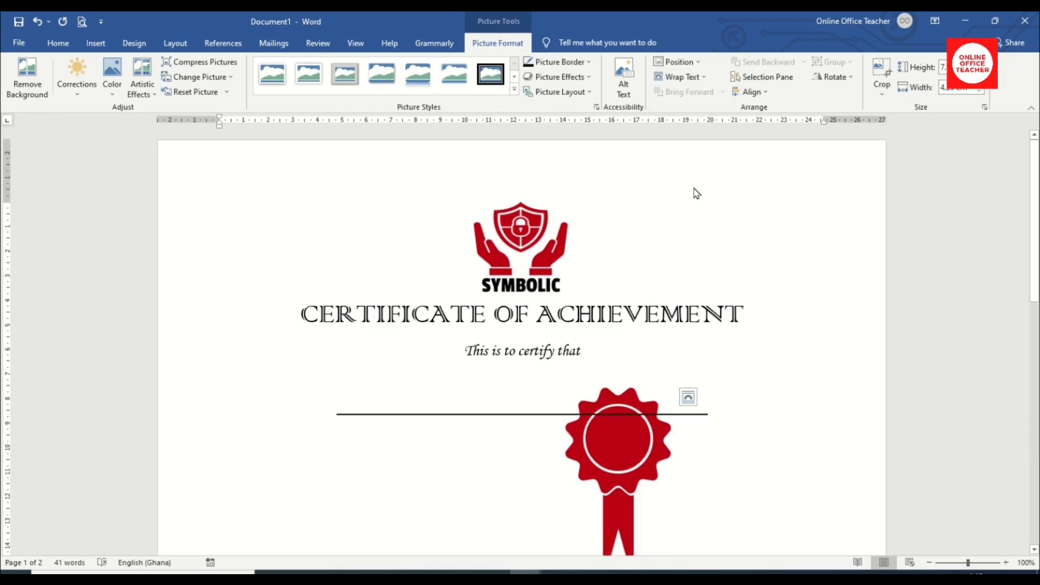
drag(623, 439, 242, 345)
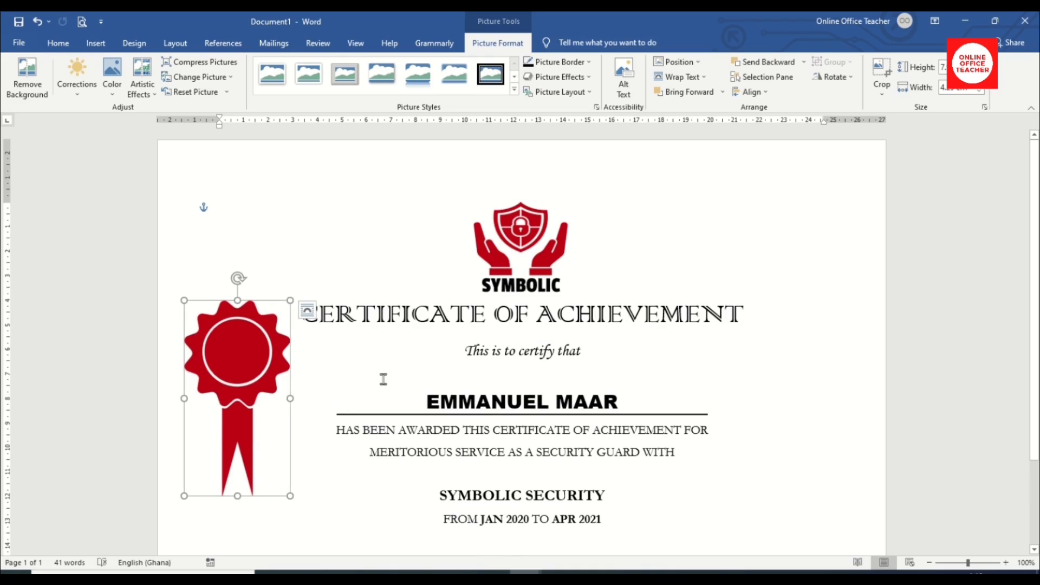
Draw a tall narrow rectangle from the top of the page down to the seal at the left.
click(97, 48)
click(166, 79)
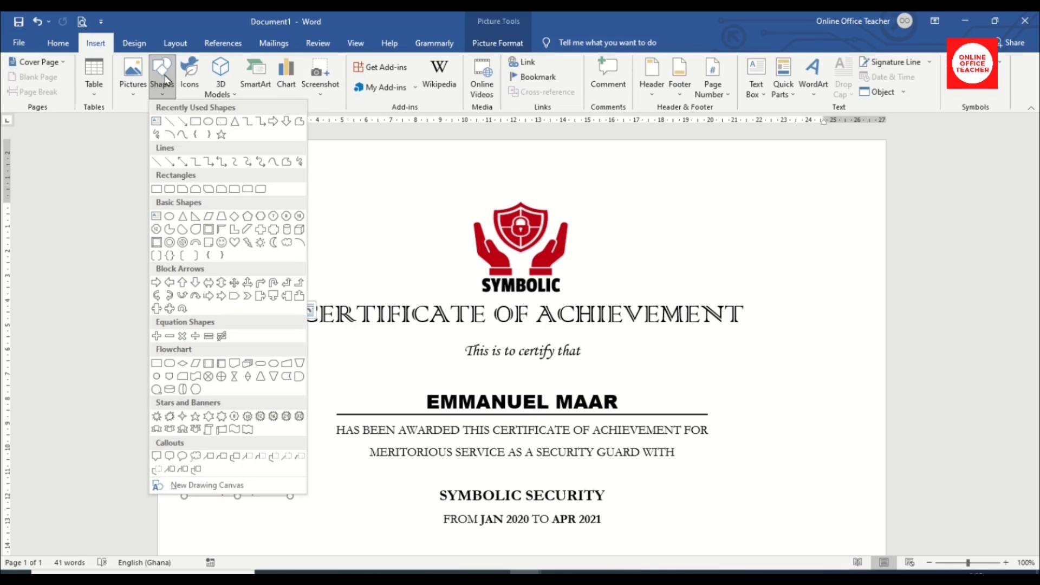
click(155, 190)
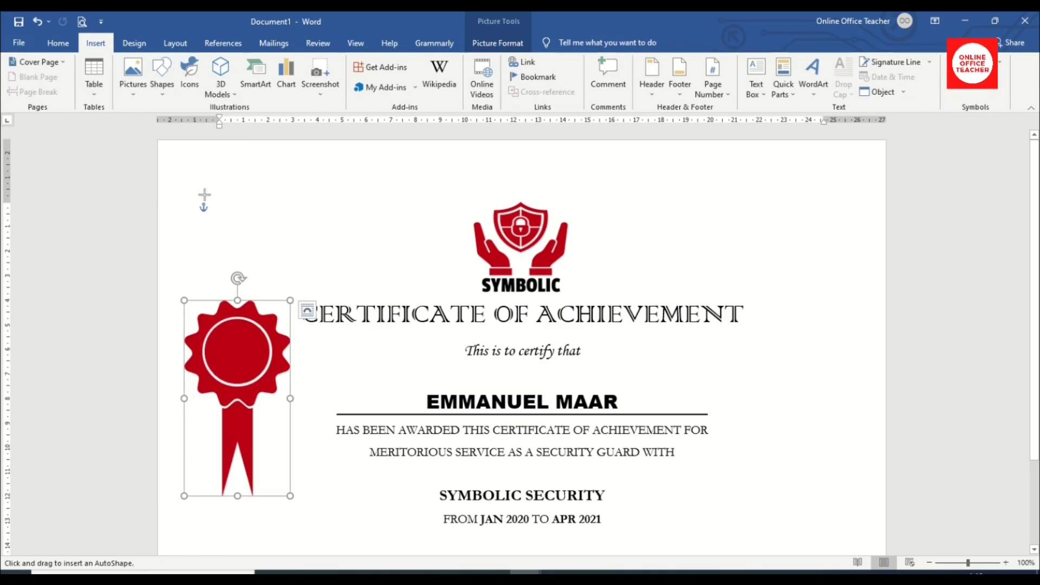
drag(215, 144, 251, 323)
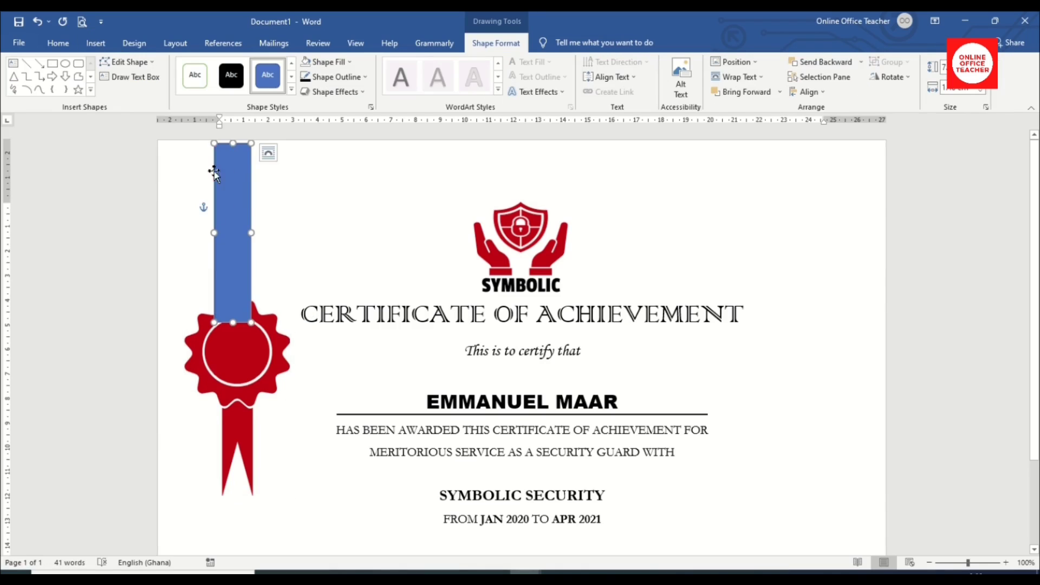
key(Up)
key(Up)
key(Up)
key(Up)
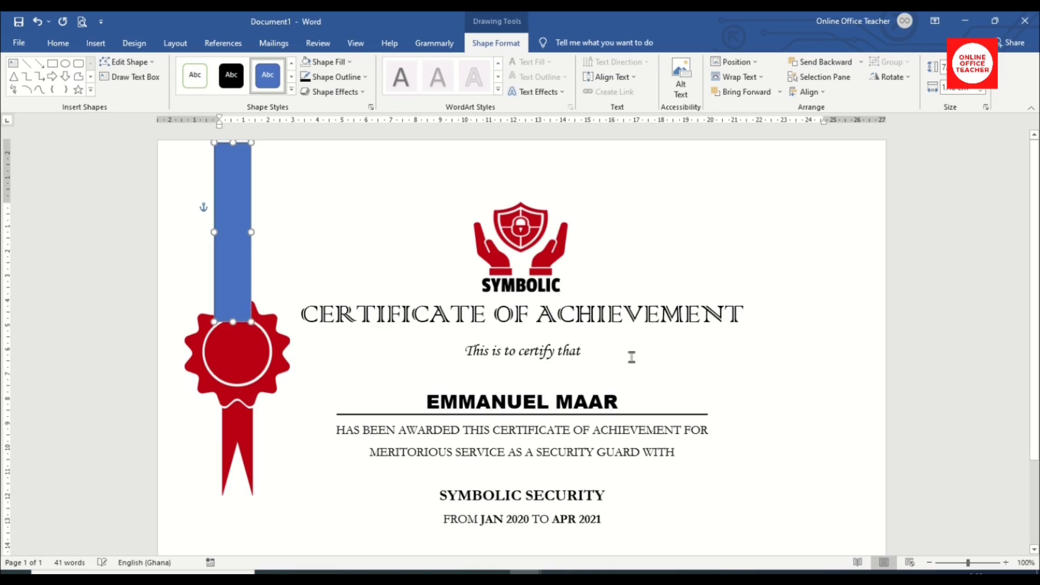
key(Up)
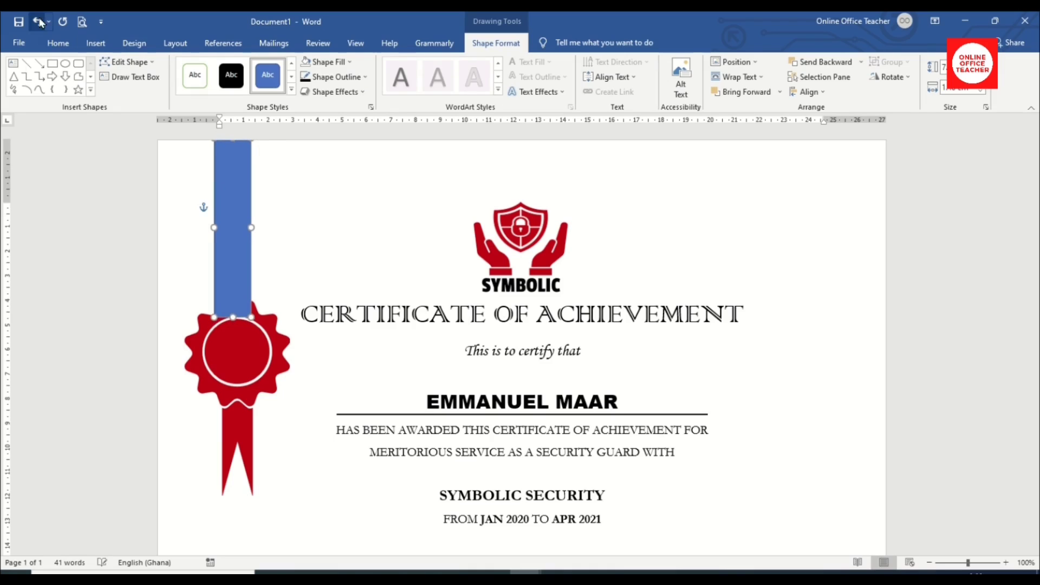
drag(219, 226, 219, 227)
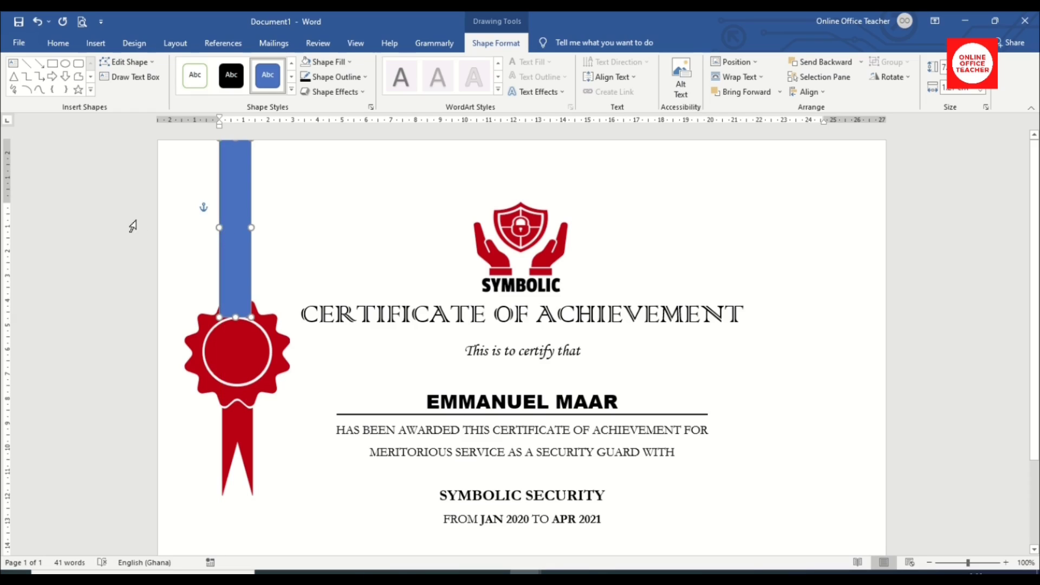
key(Right)
key(Right)
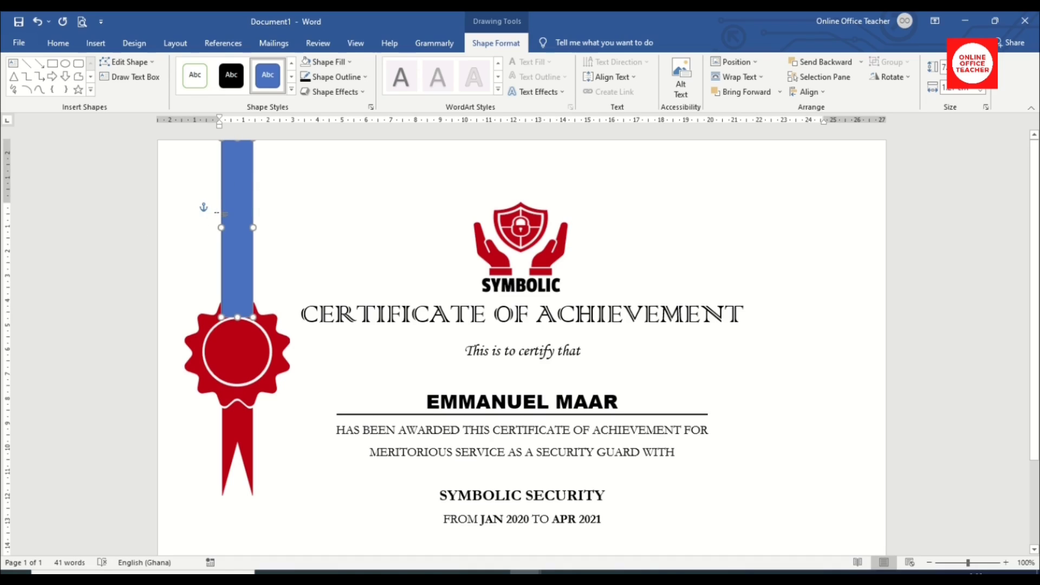
Fill the ribbon strip with the custom red colour hex C91212.
click(336, 63)
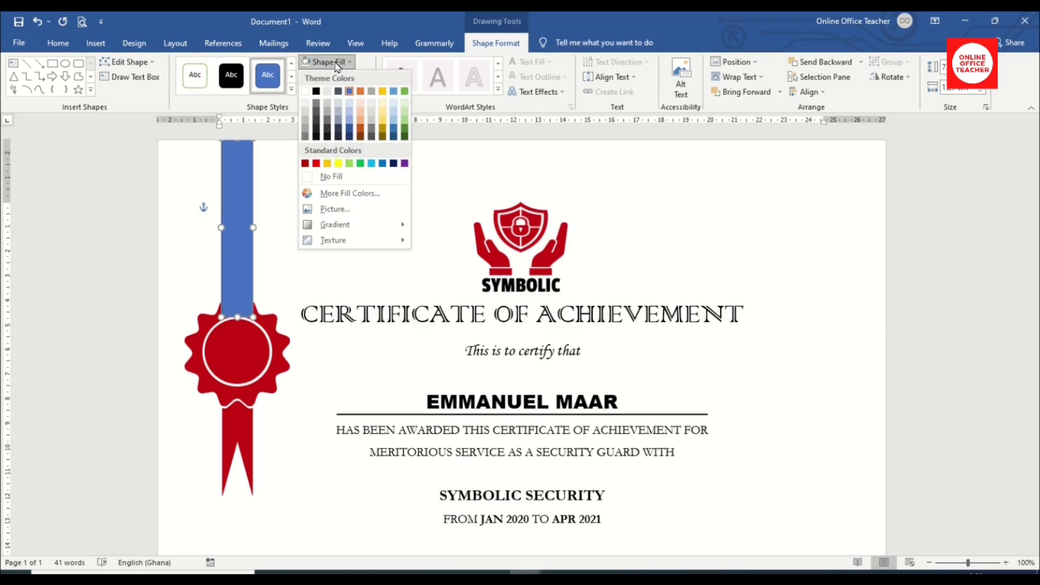
click(345, 196)
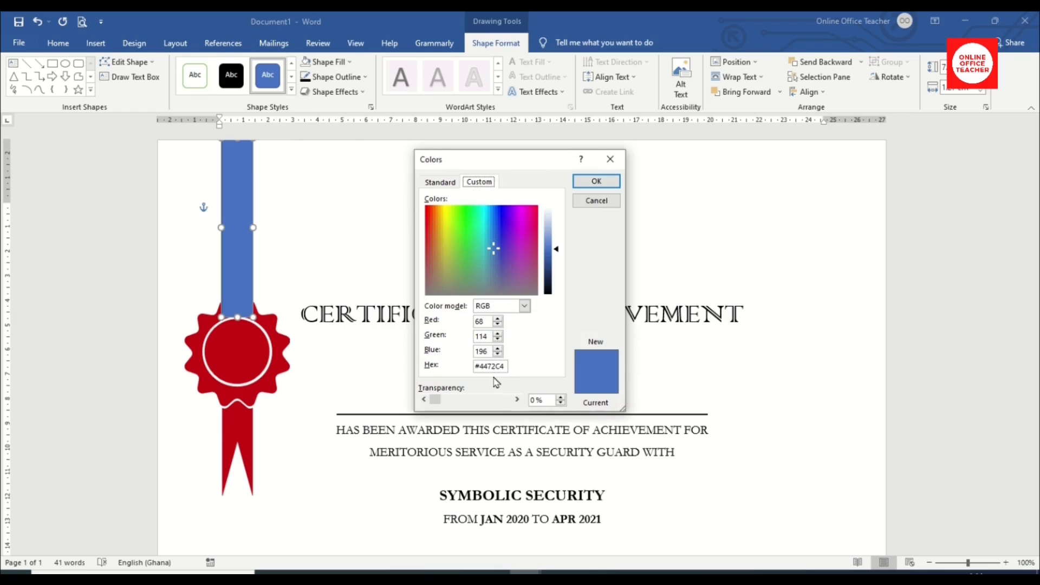
double_click(498, 366)
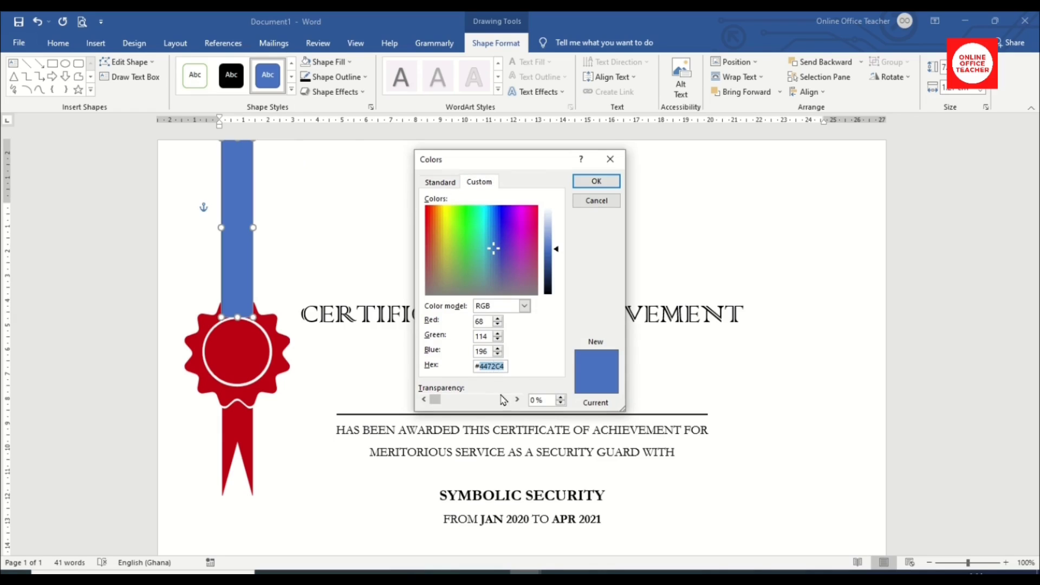
text(C91212)
click(598, 181)
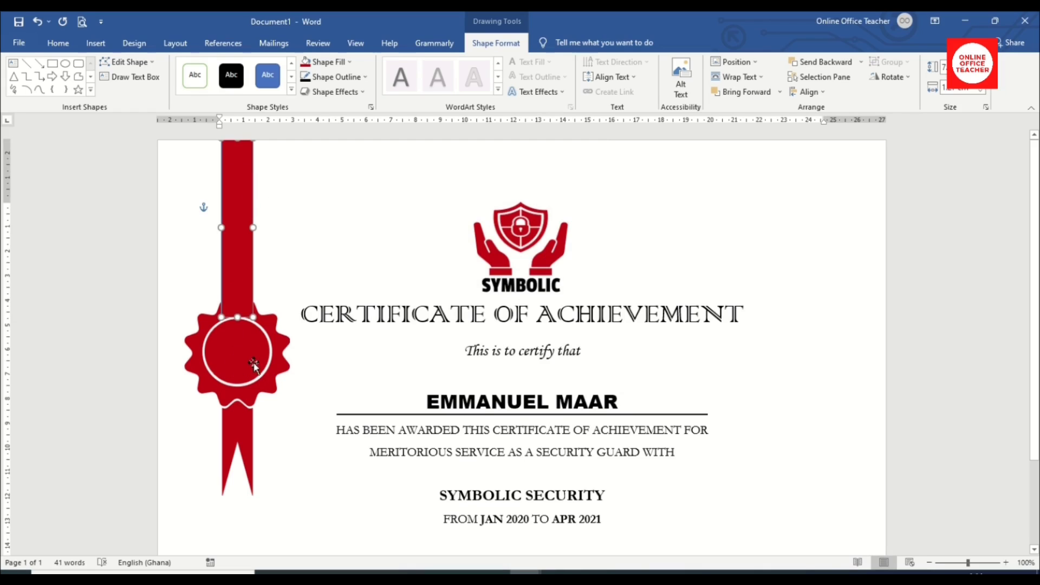
Remove the ribbon's outline and send it to the back behind the seal.
click(344, 77)
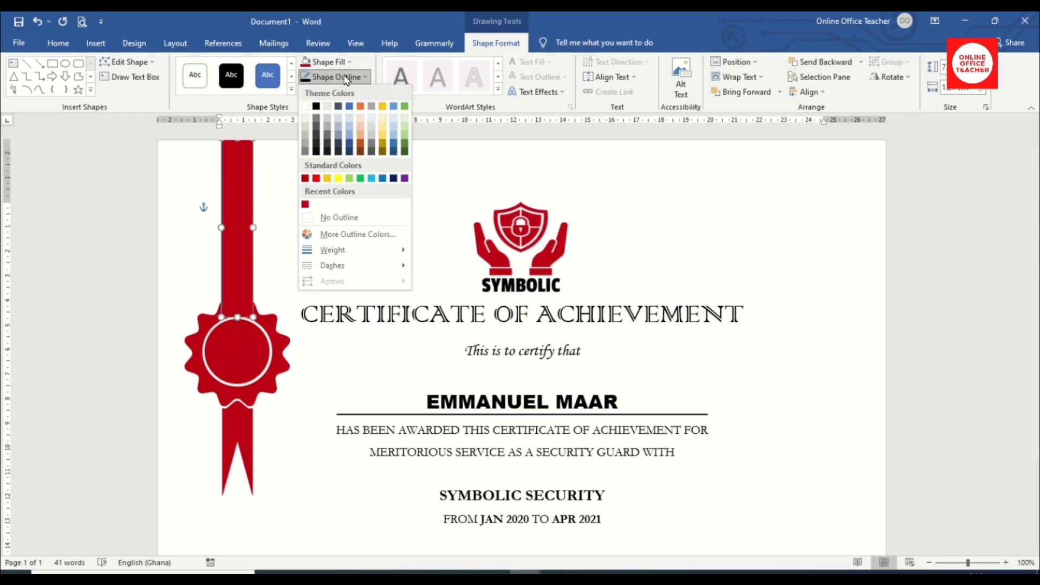
click(334, 217)
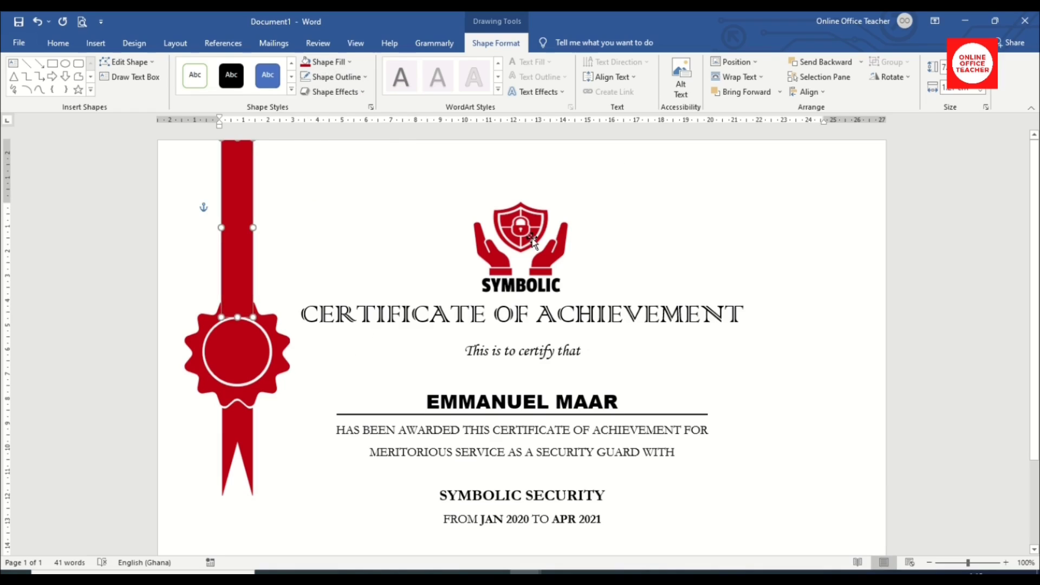
click(862, 64)
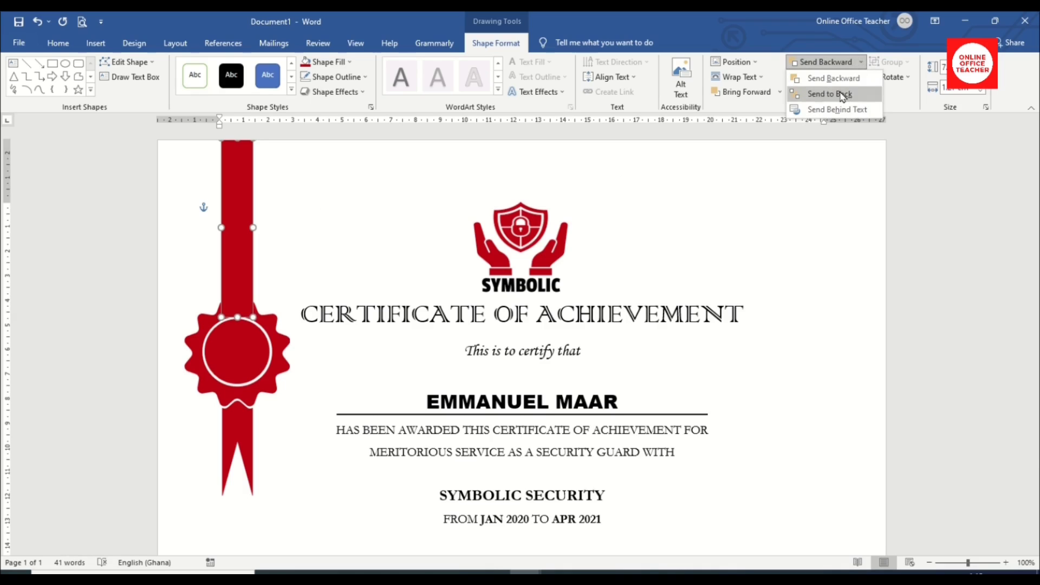
click(841, 94)
scroll(670, 308, down, 2)
scroll(675, 309, up, 2)
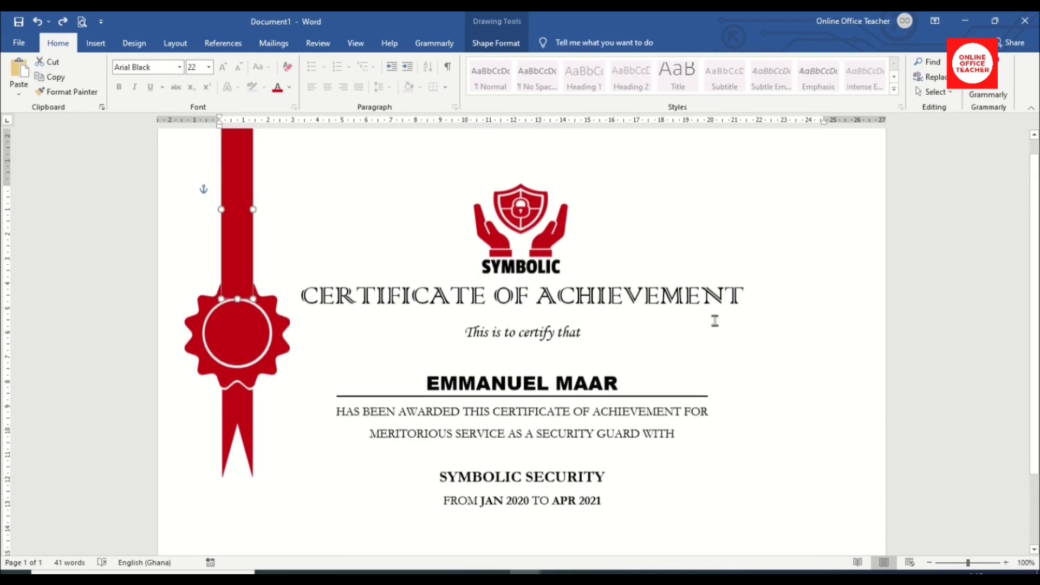
click(789, 324)
Scroll down to the signatures and zoom out twice to 80% to see the whole page.
scroll(699, 335, down, 3)
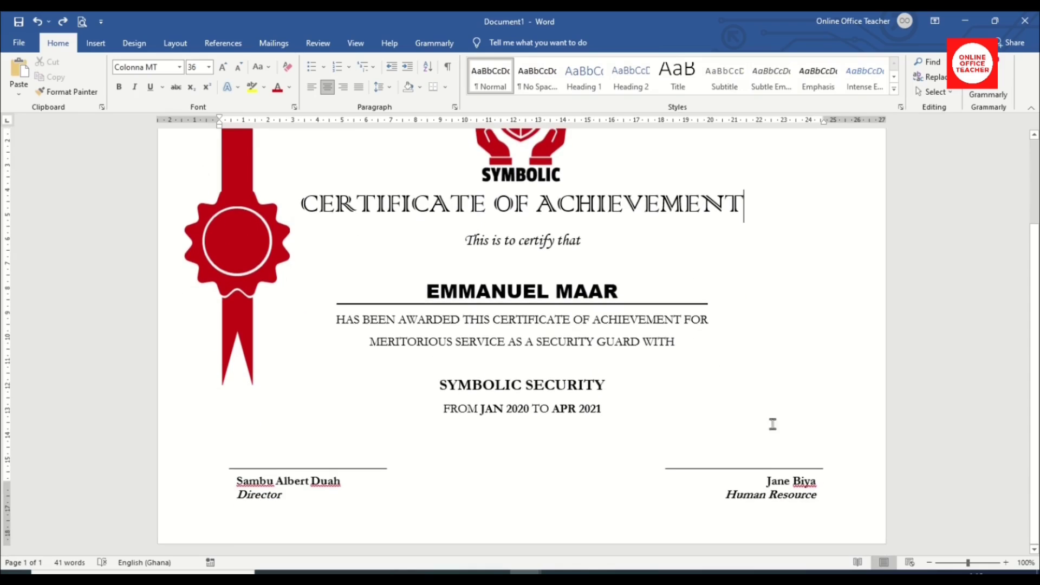
click(929, 562)
click(928, 562)
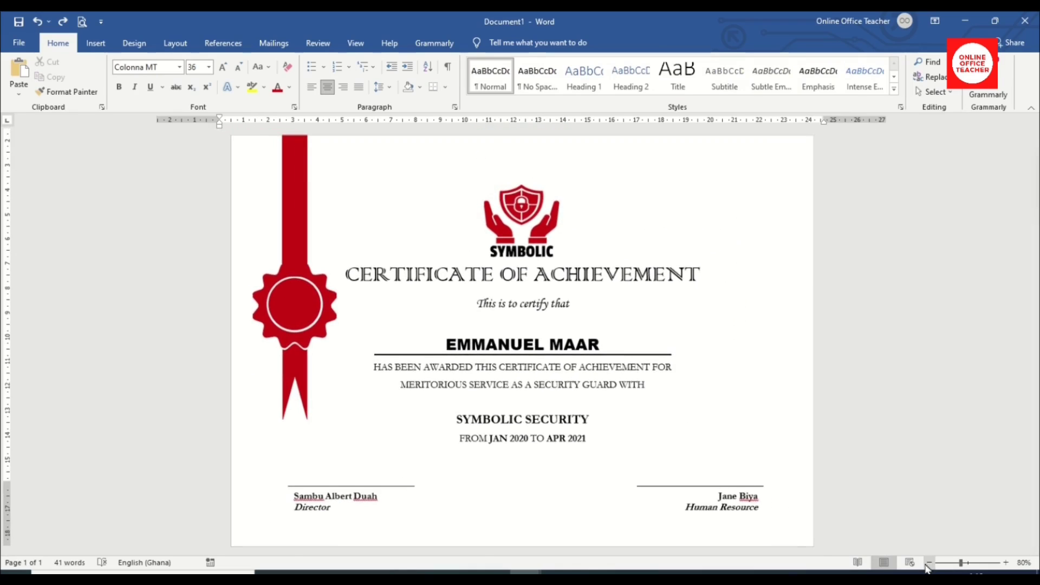